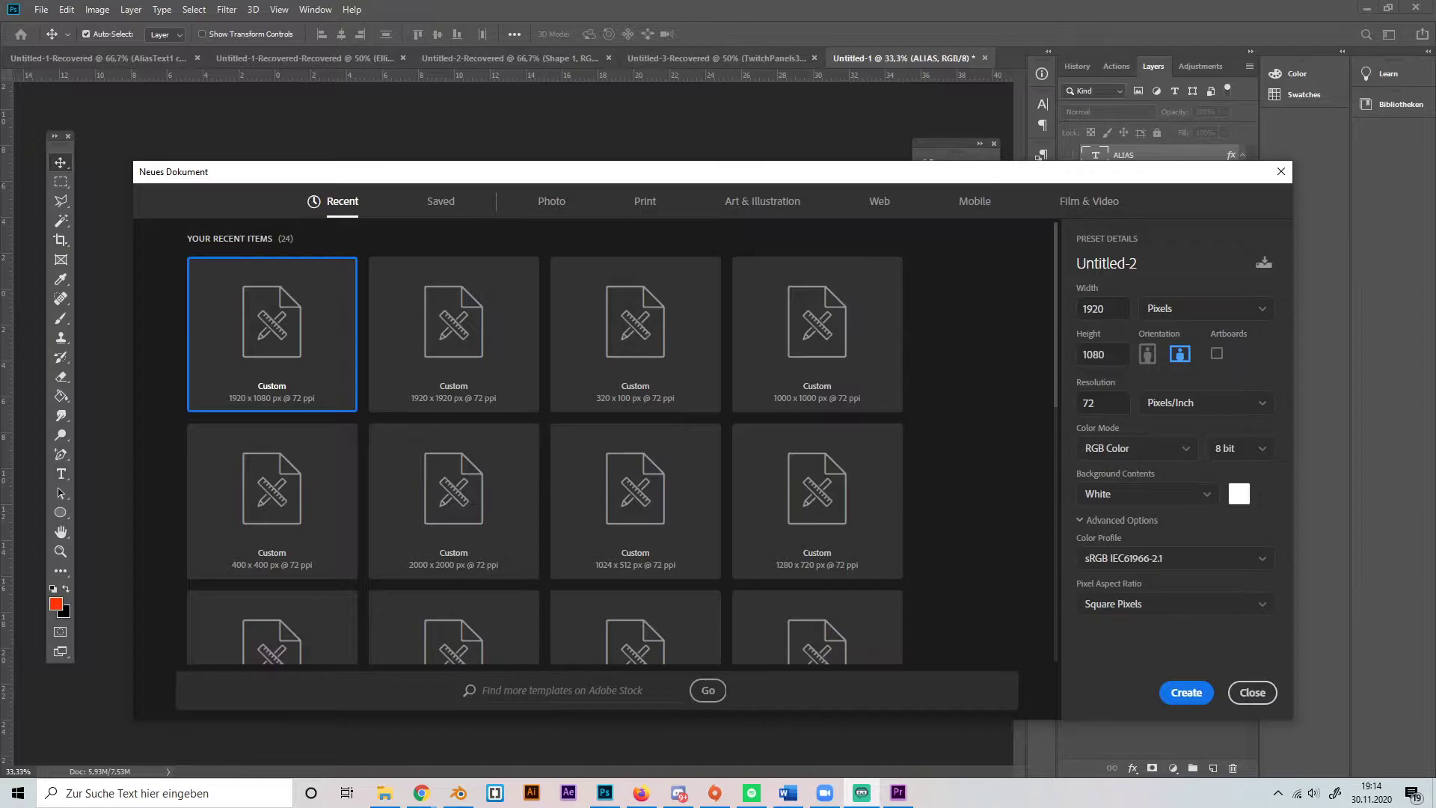
# - Create a 1920 × 1080 document, unlock the background as Layer 0 and overlay it black
pyautogui.click(1183, 693)
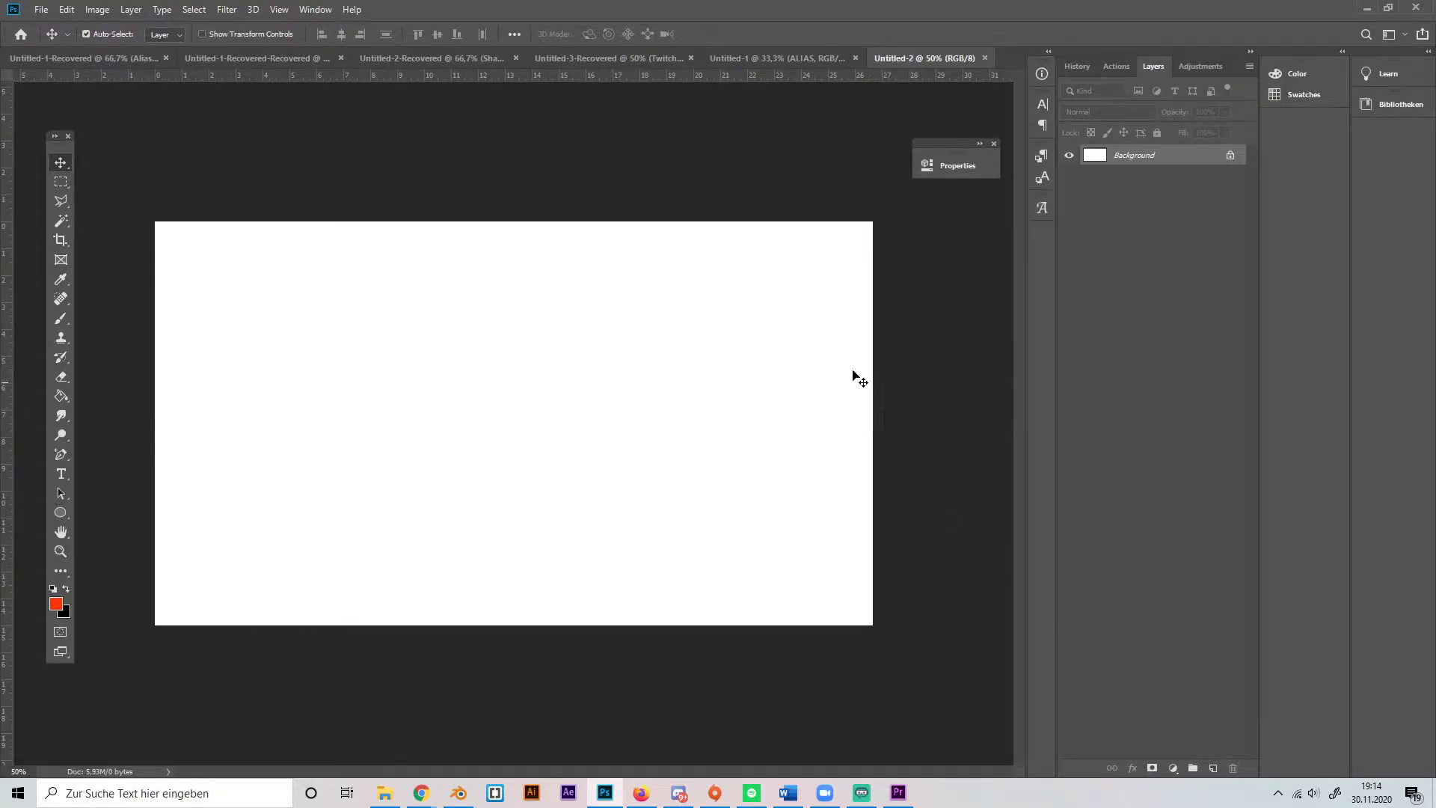
pyautogui.click(1230, 155)
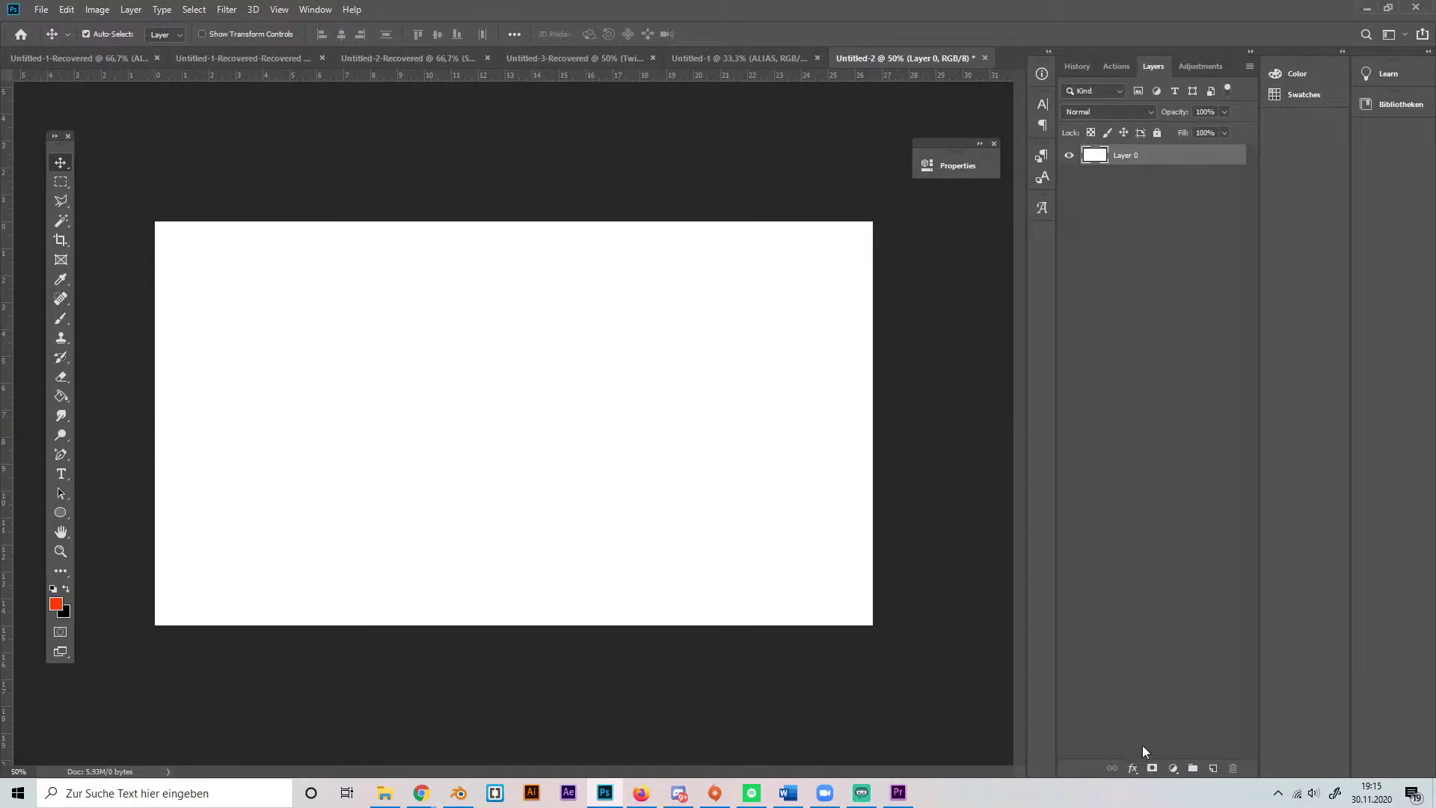
pyautogui.click(1132, 767)
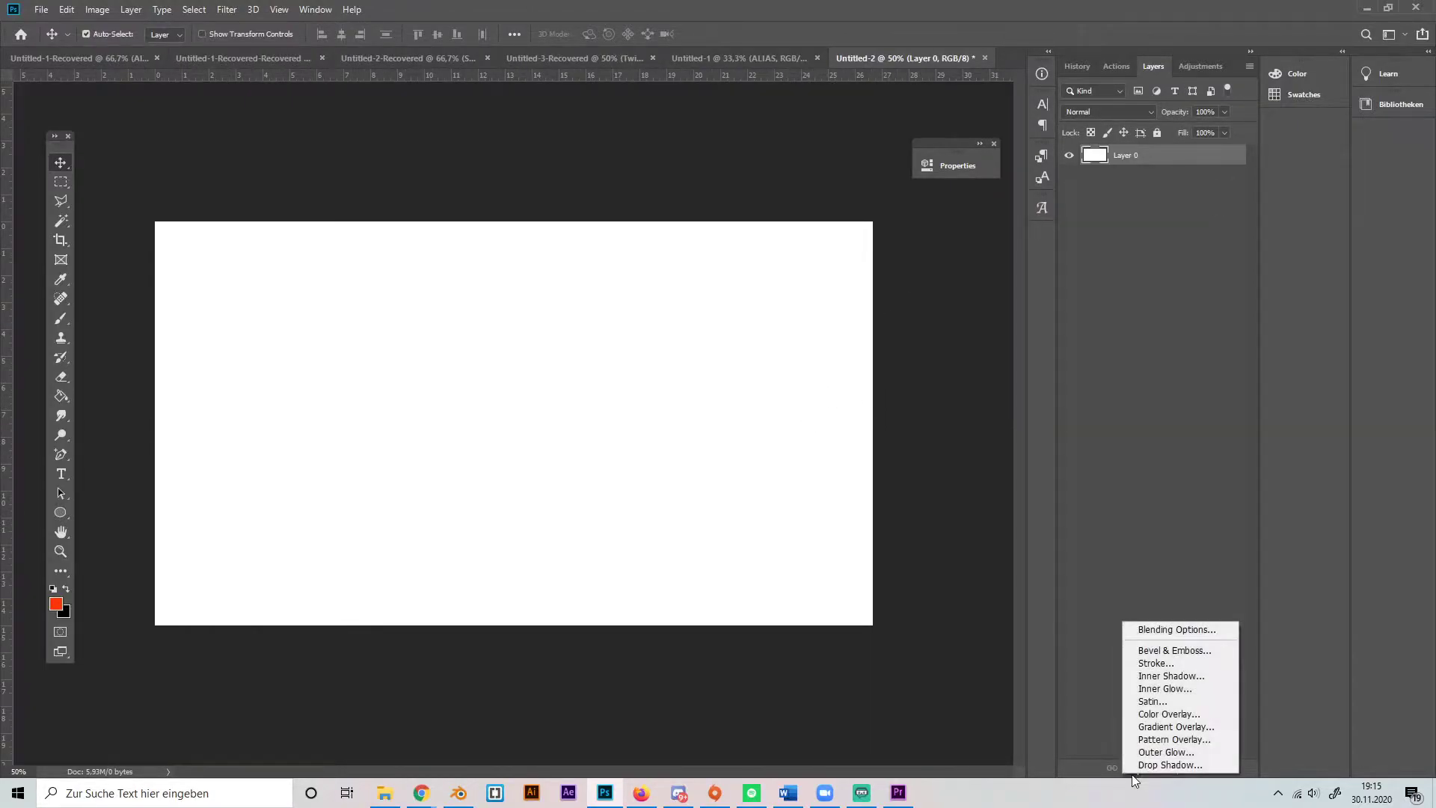
pyautogui.click(1141, 717)
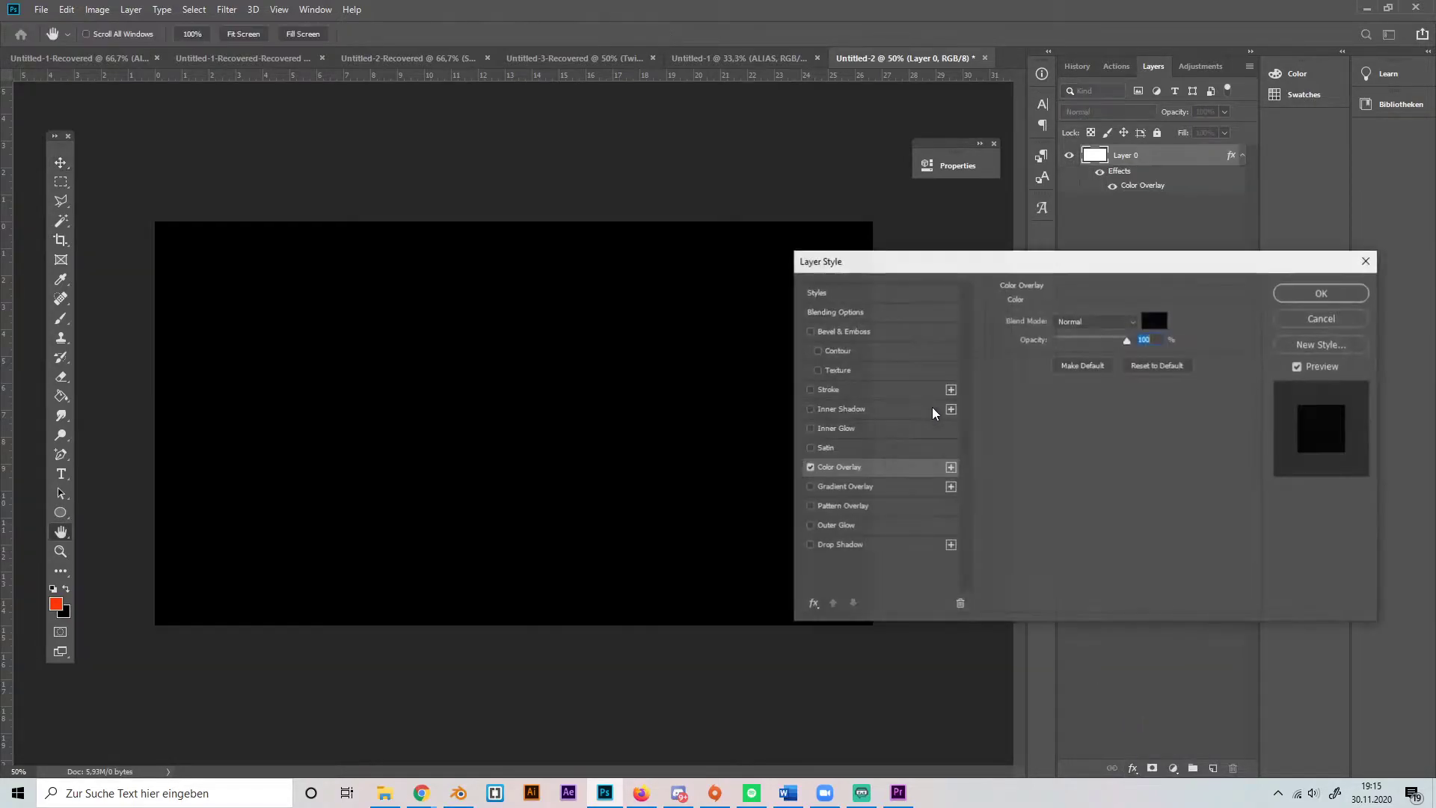
pyautogui.click(1311, 297)
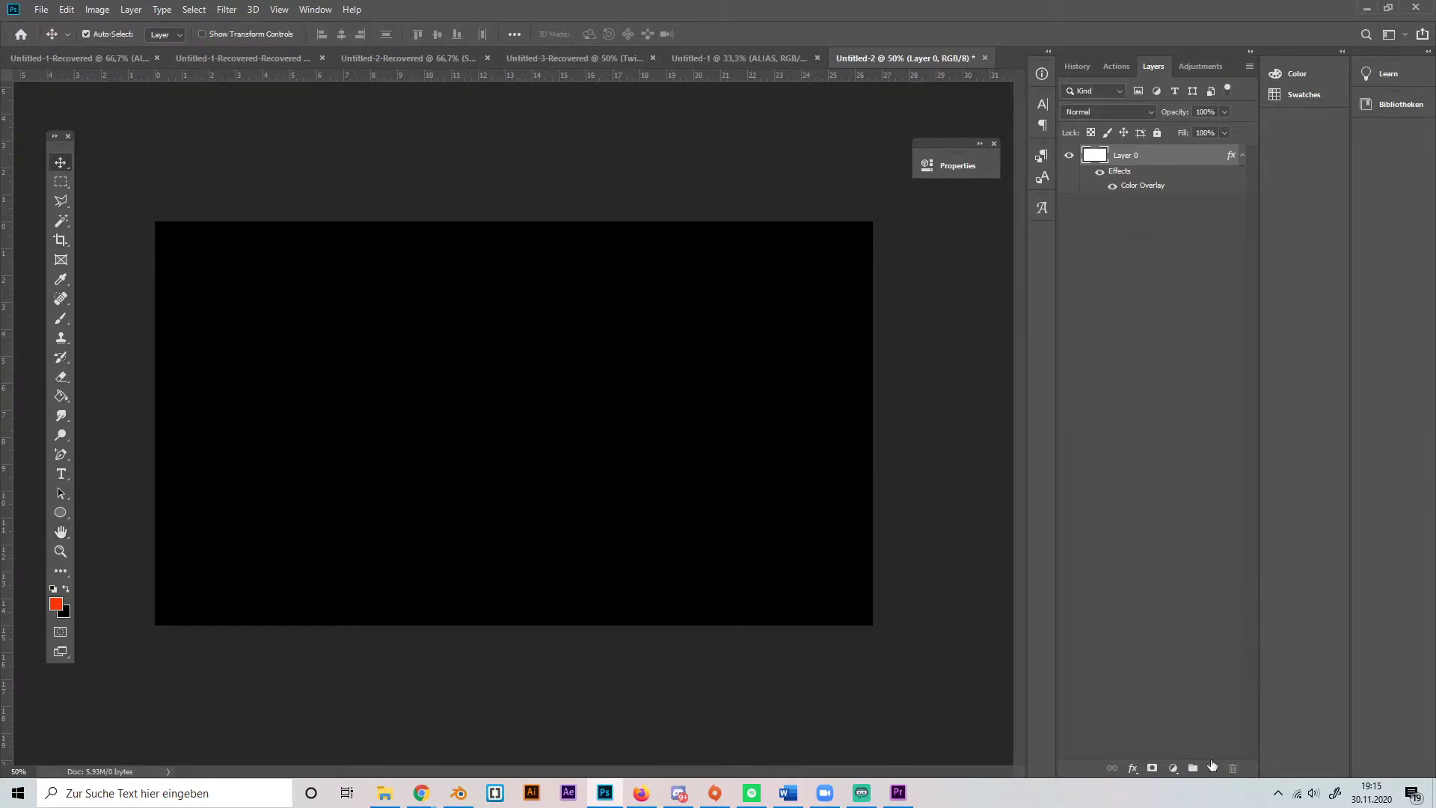
# - Add a new layer and type the word ALIAS as a text layer
pyautogui.click(1210, 765)
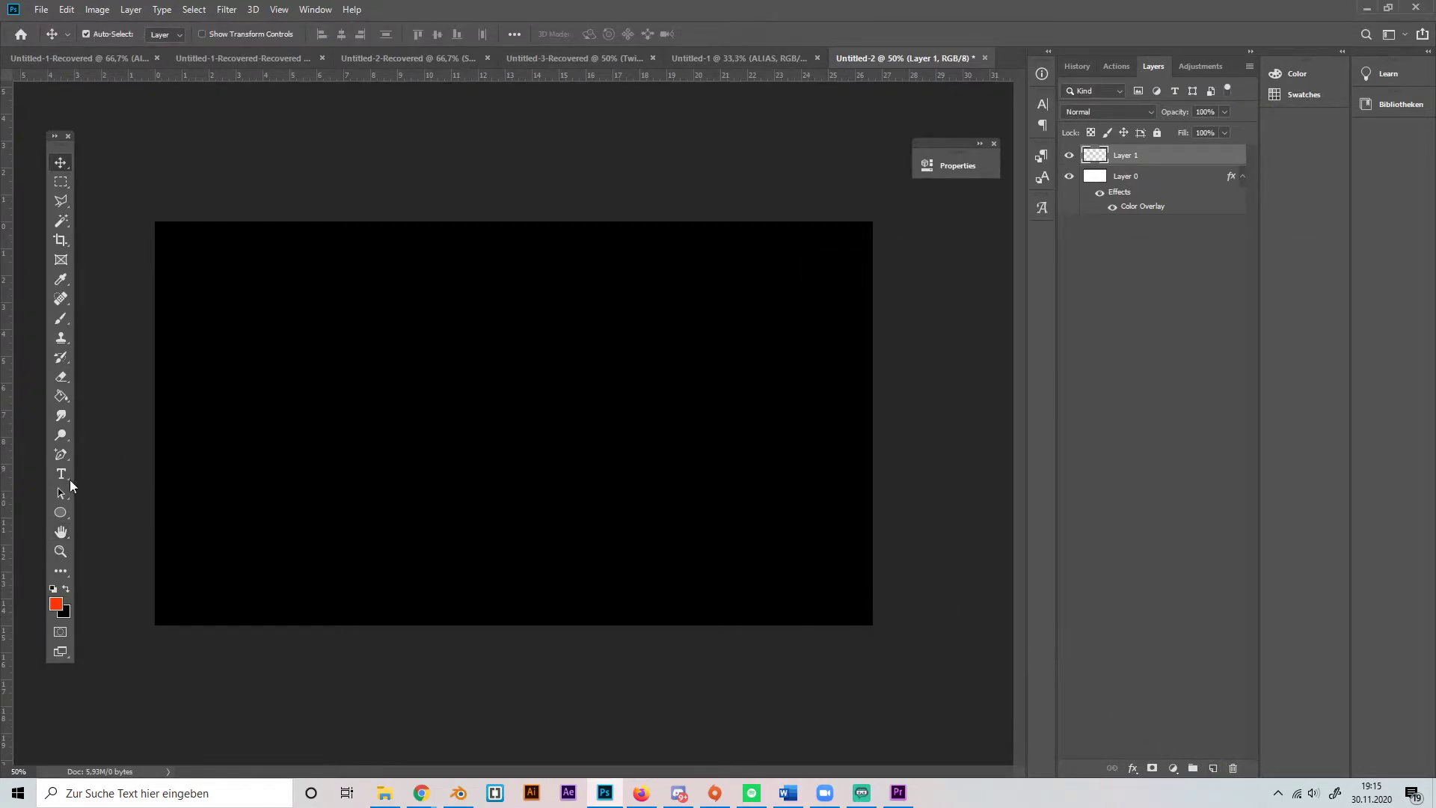
pyautogui.click(61, 475)
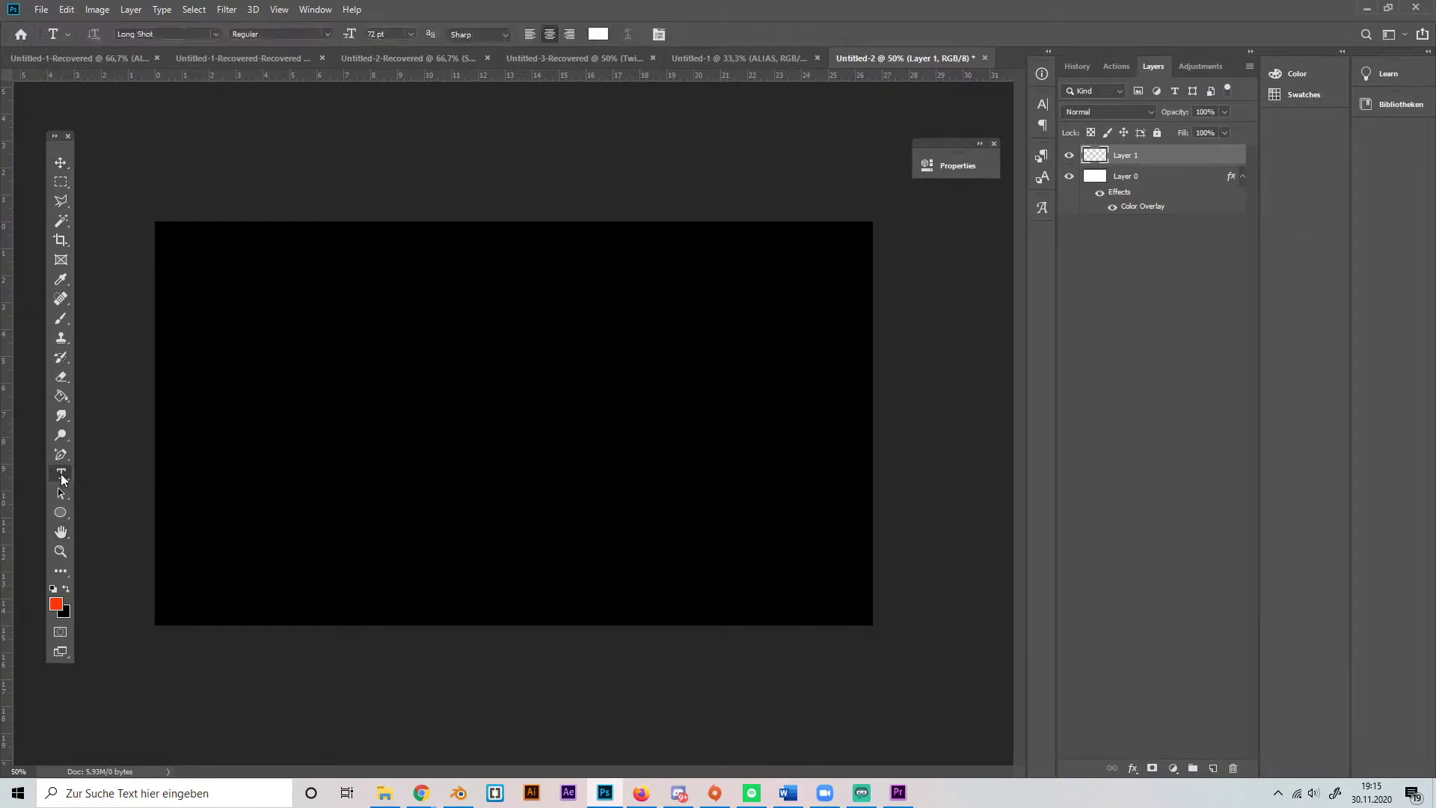
pyautogui.click(461, 427)
pyautogui.press('BackSpace')
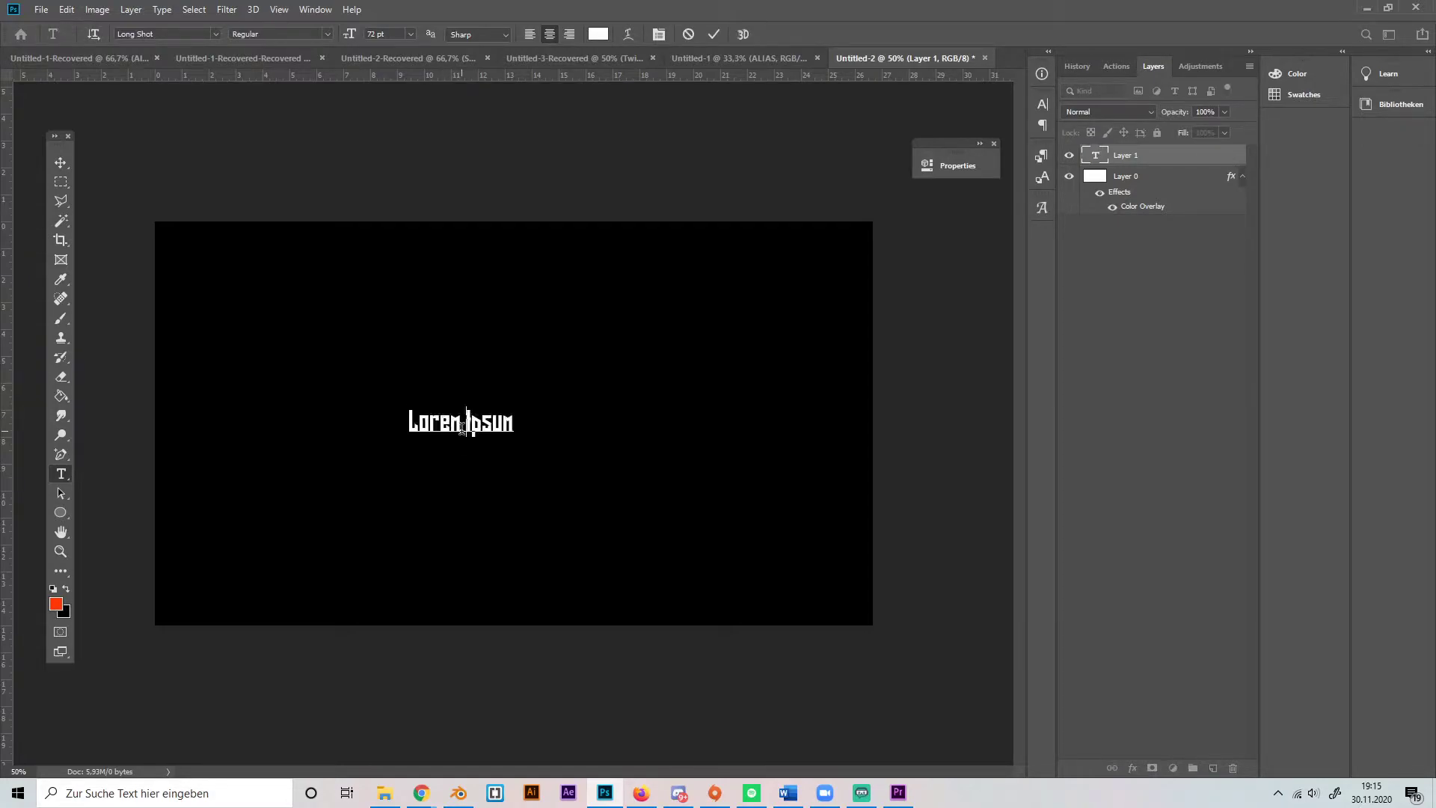
pyautogui.write('D')
pyautogui.press('BackSpace')
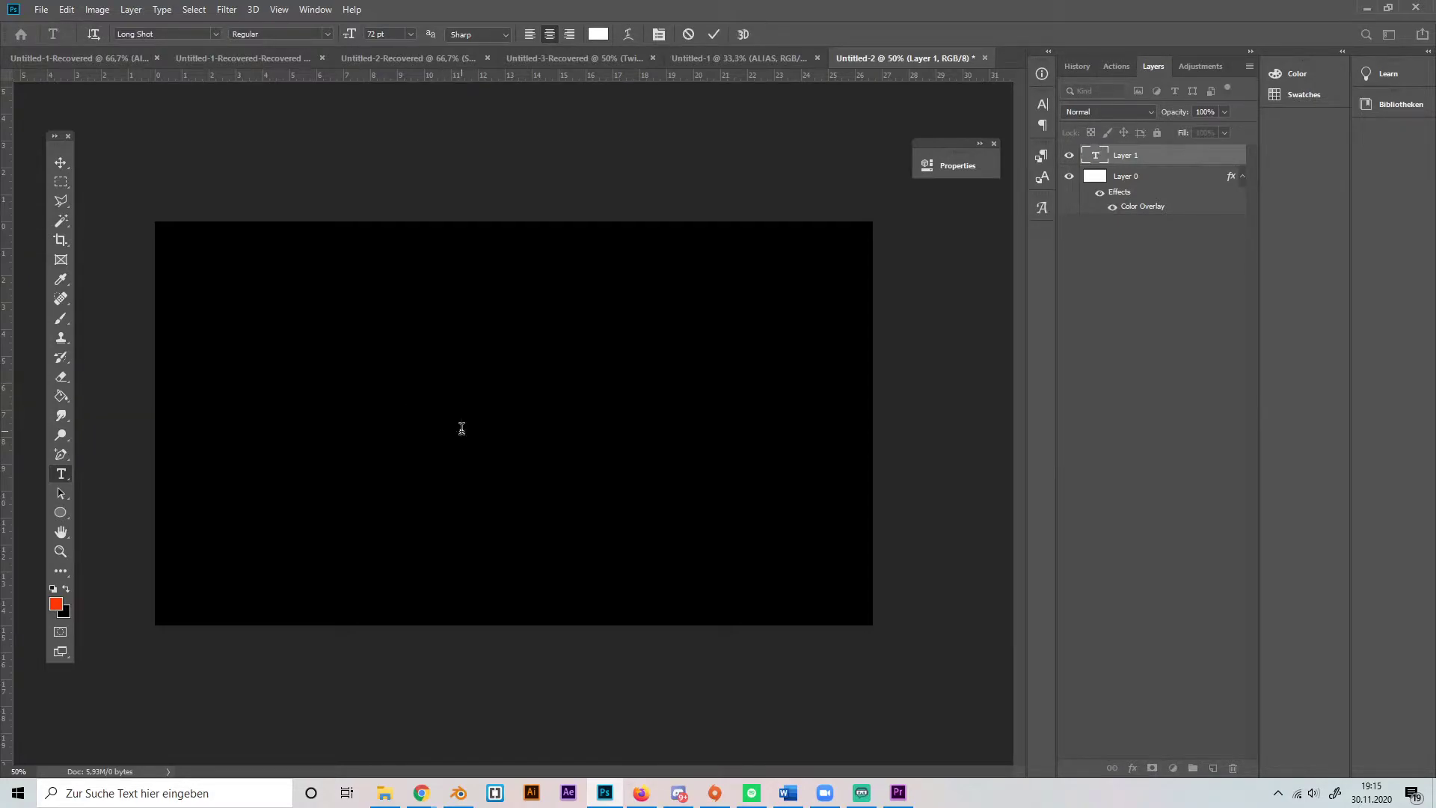
pyautogui.write('DLIUS')
pyautogui.press('BackSpace')
pyautogui.press('BackSpace')
pyautogui.press('BackSpace')
pyautogui.press('BackSpace')
pyautogui.press('BackSpace')
pyautogui.write('ALIAS')
pyautogui.click(61, 162)
# - Scale ALIAS up to about 357% and centre it on the canvas
pyautogui.hotkey('ctrl', 't')
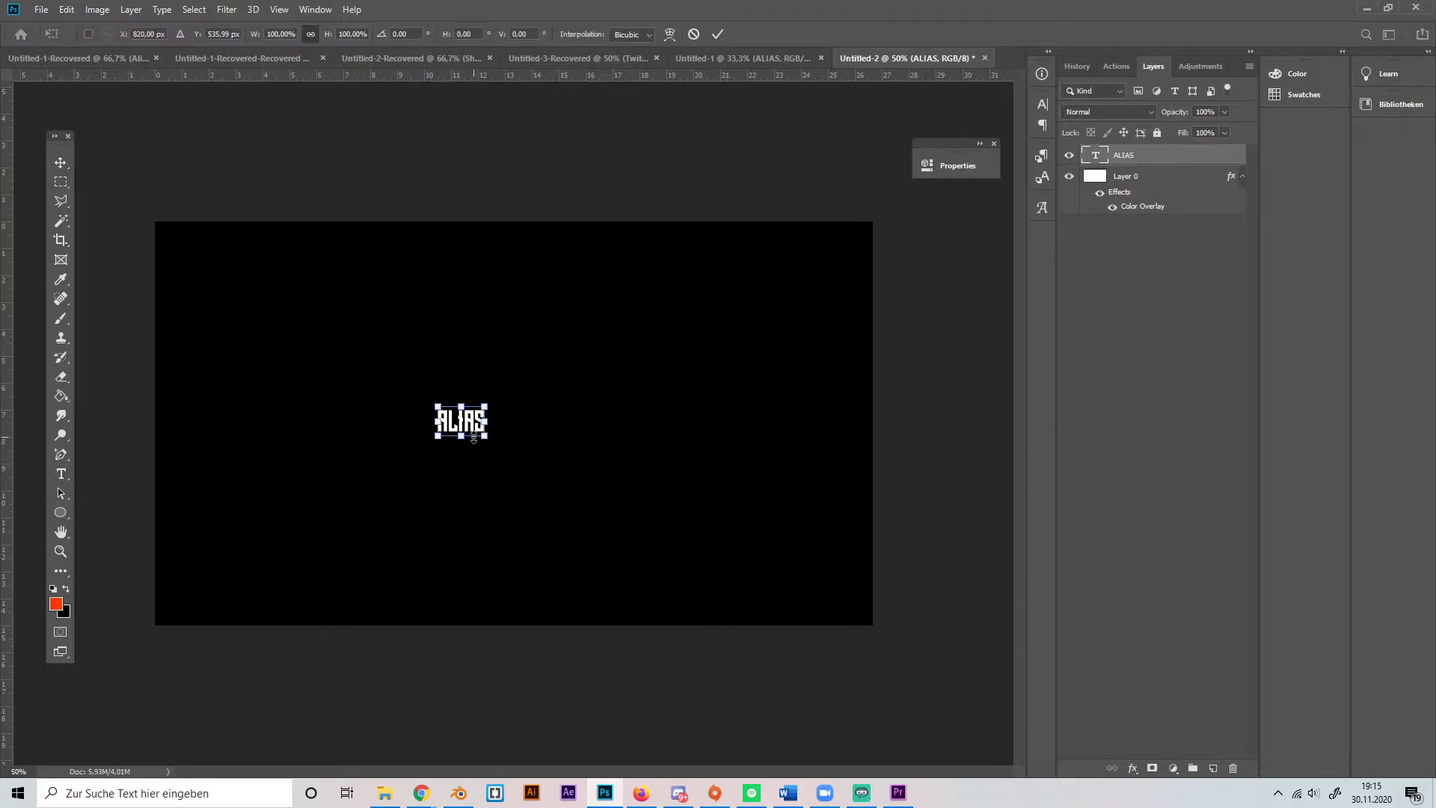
pyautogui.moveTo(485, 433); pyautogui.dragTo(542, 428)
pyautogui.press('Return')
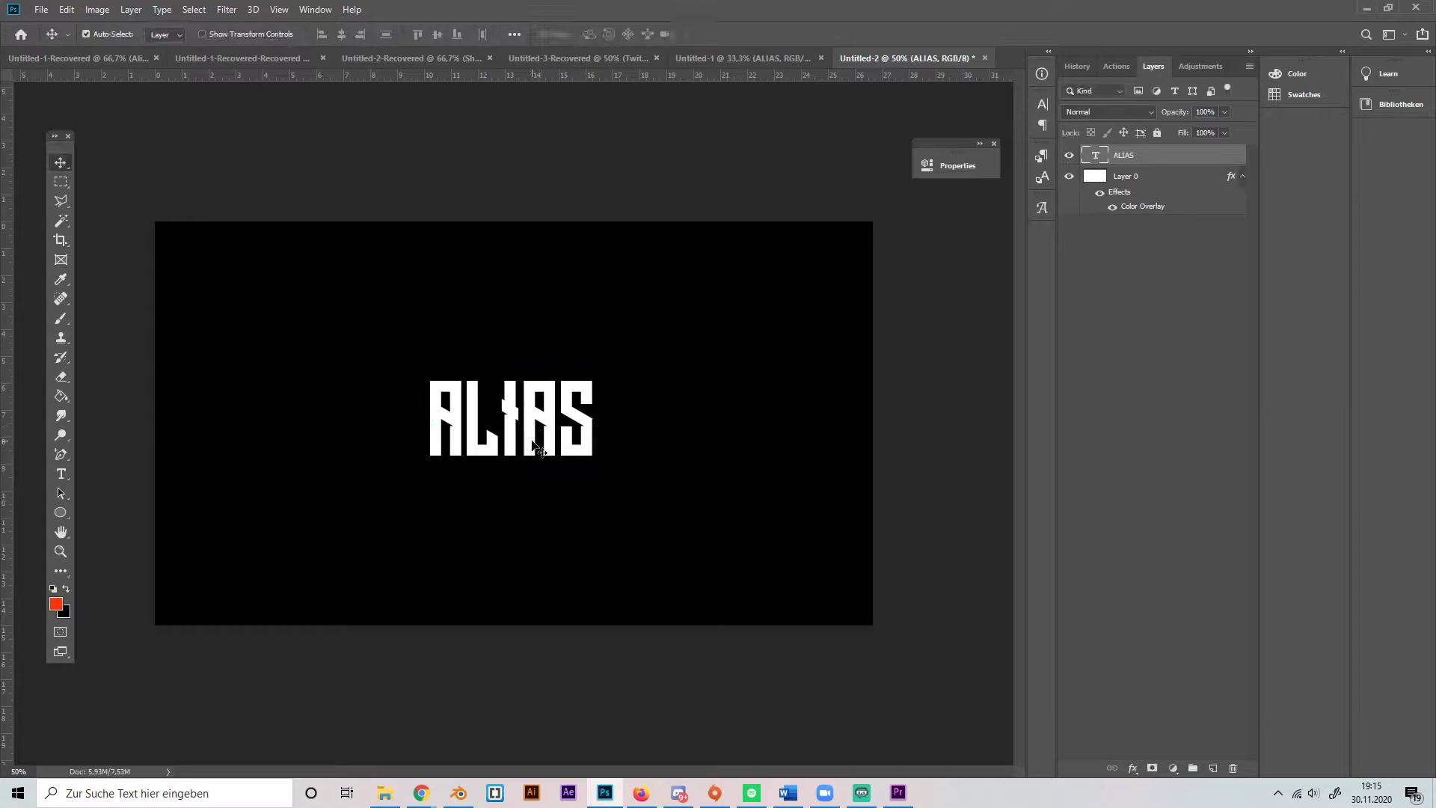
# - Add a Gradient Overlay to ALIAS and make the gradient's left stop white
pyautogui.click(1133, 770)
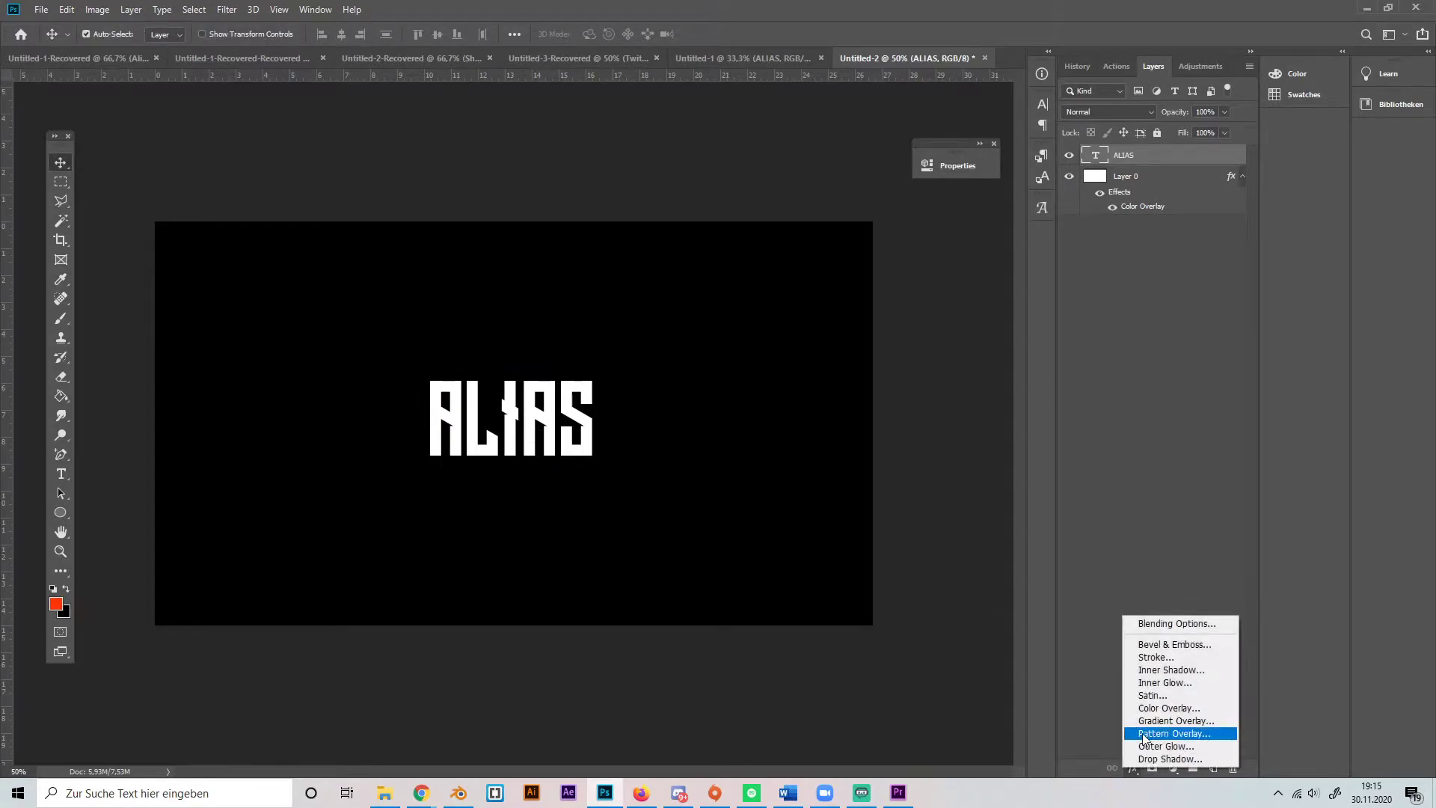
pyautogui.click(1147, 722)
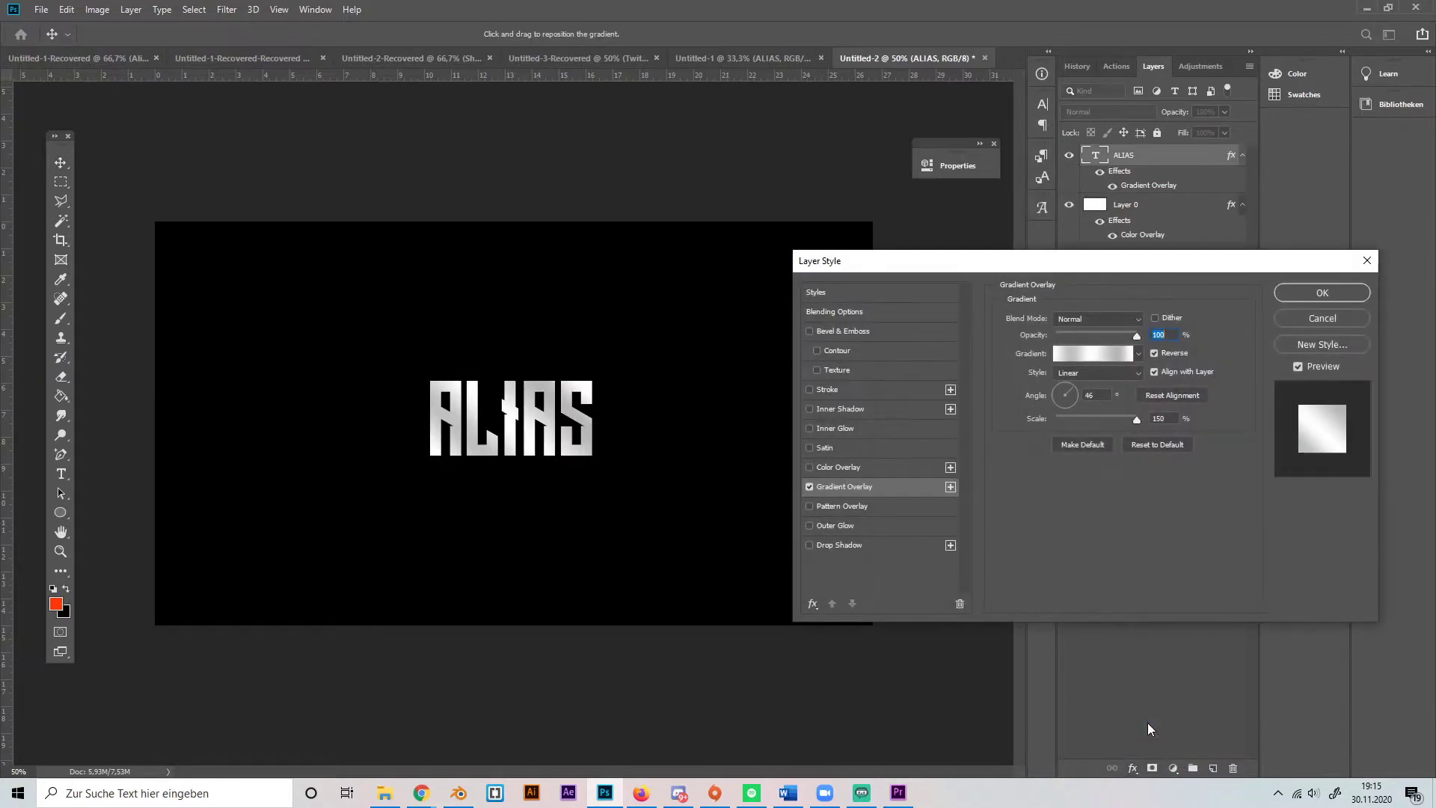
pyautogui.click(1088, 364)
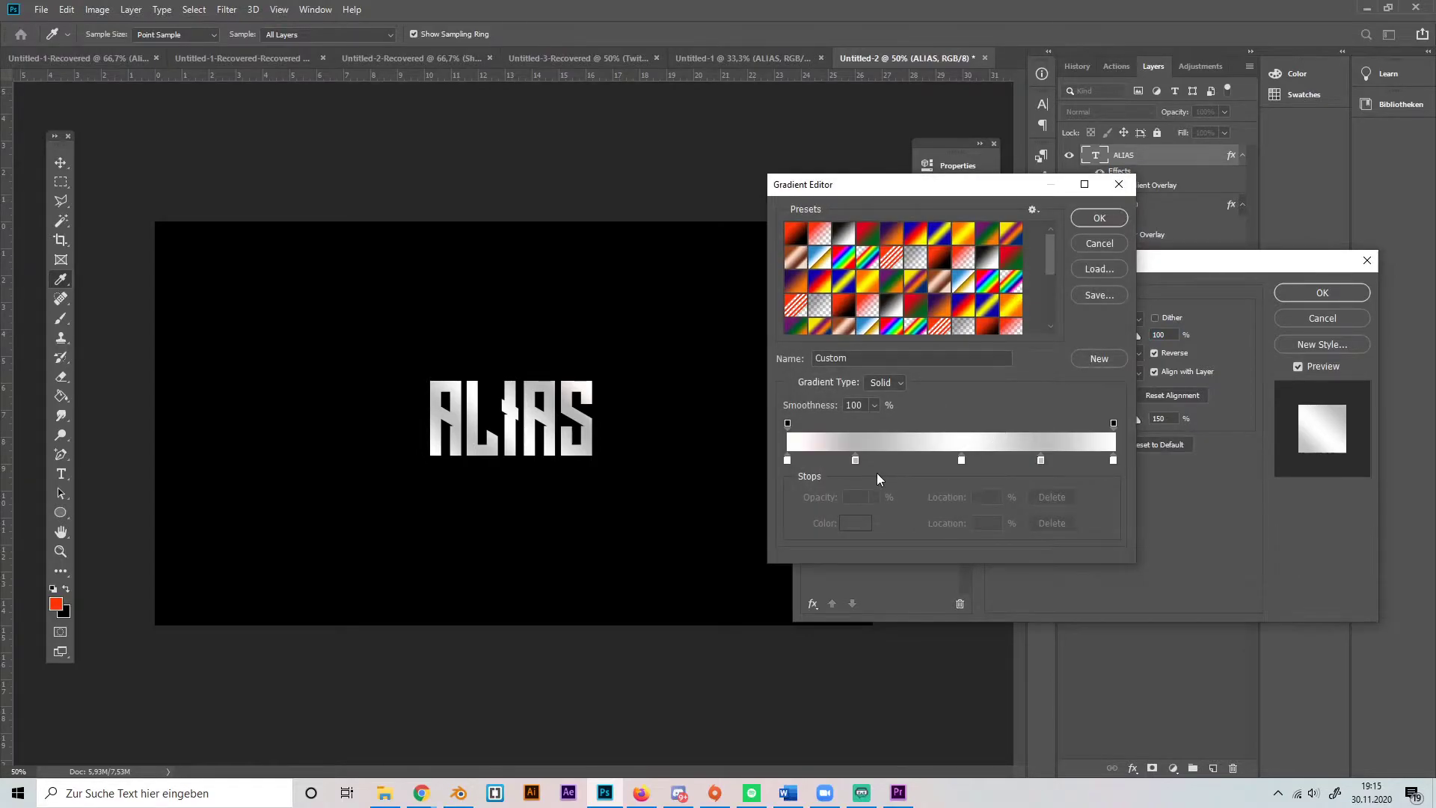
pyautogui.click(788, 460)
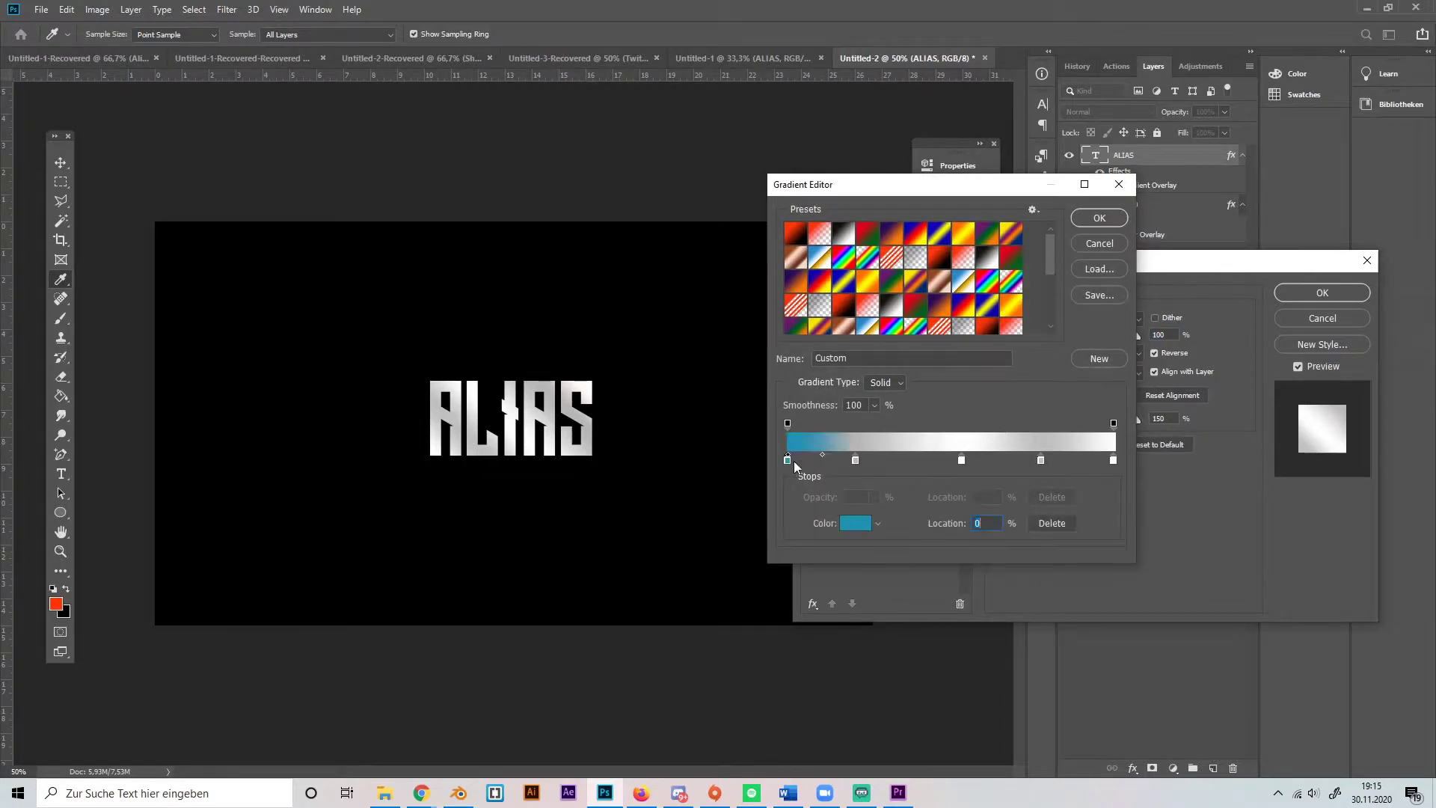
pyautogui.moveTo(856, 461); pyautogui.dragTo(791, 459)
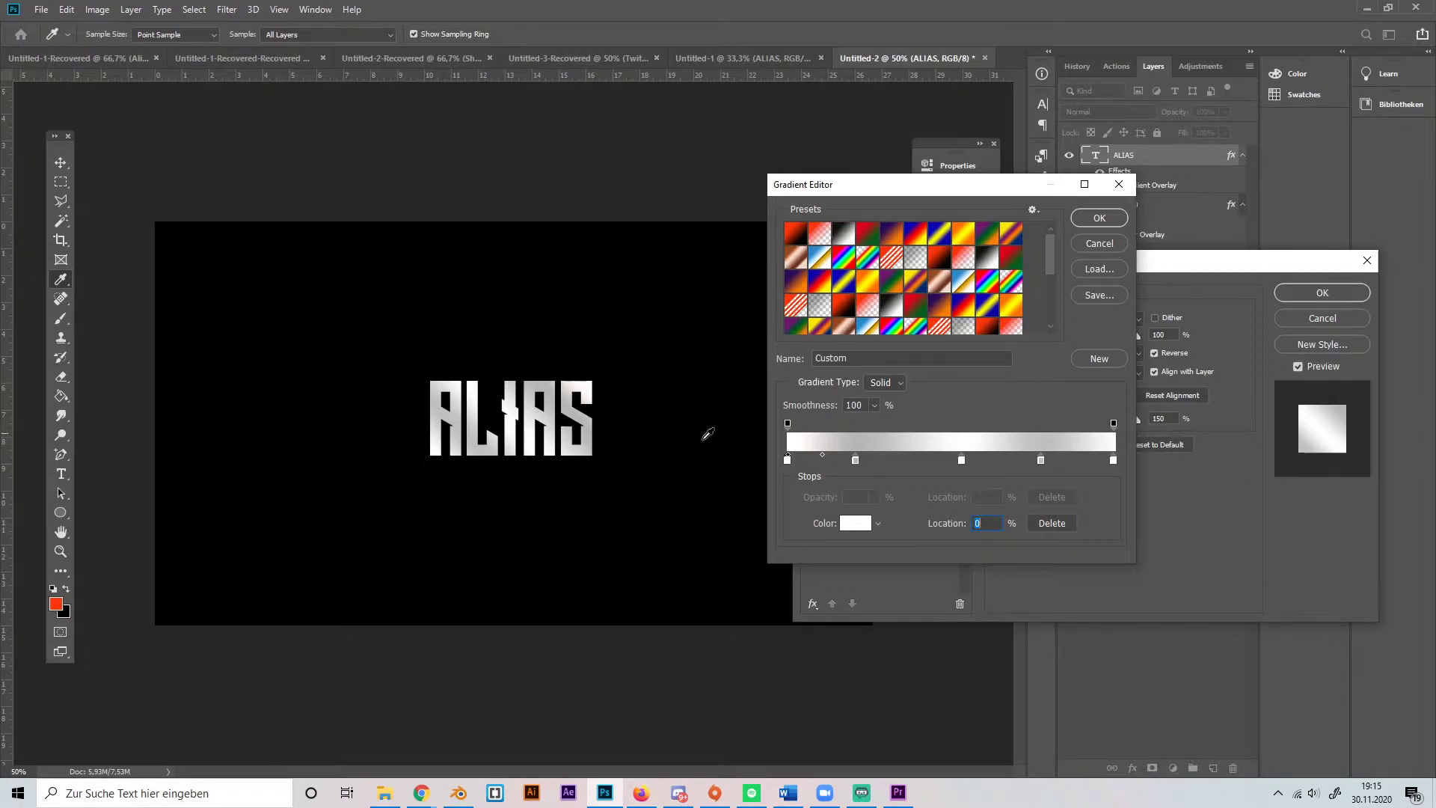
# - Darken the gradient's grey stops, setting the one near the right end to 9b9b9b
pyautogui.click(856, 459)
pyautogui.click(852, 521)
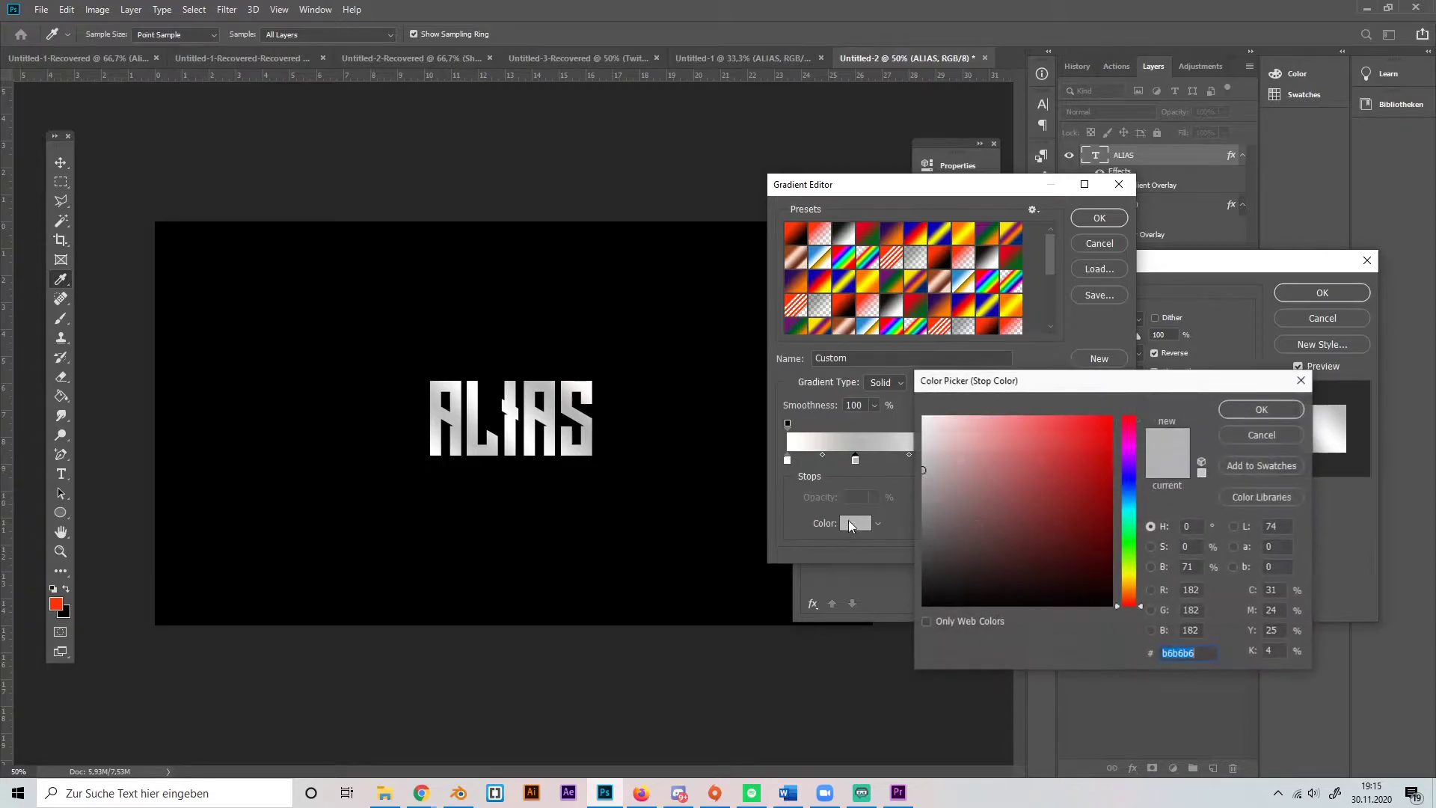
pyautogui.click(1223, 411)
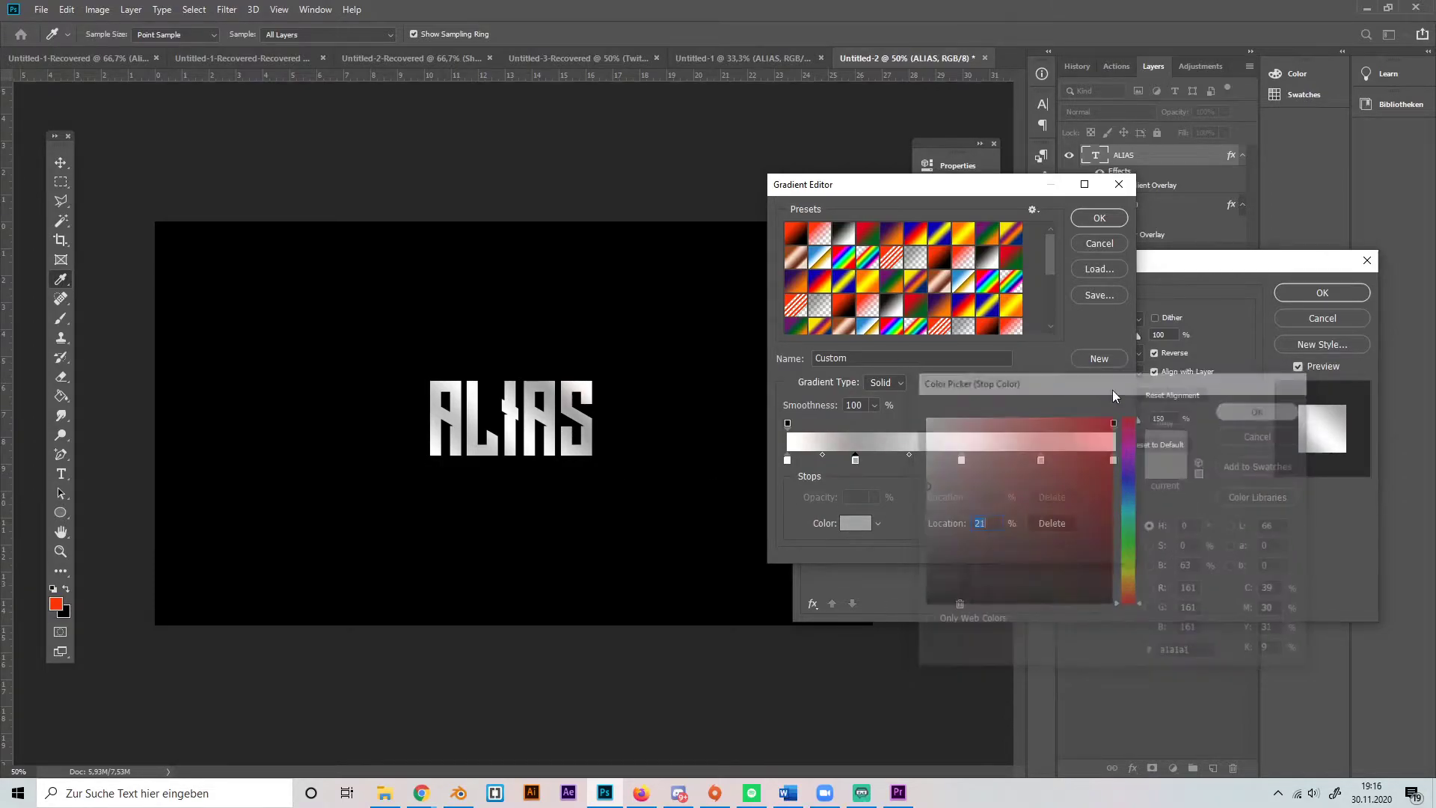
pyautogui.click(1043, 459)
pyautogui.click(857, 522)
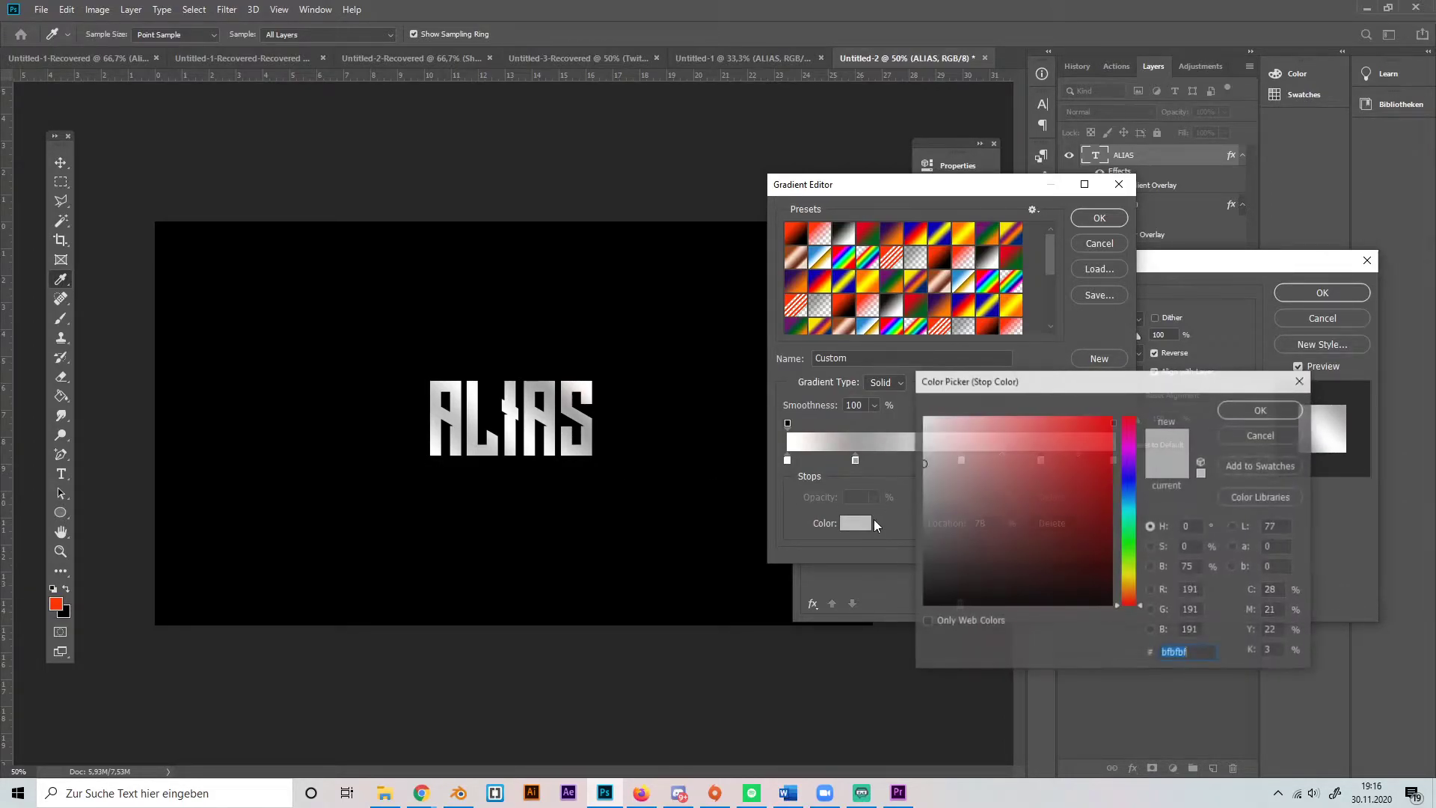
pyautogui.moveTo(940, 477); pyautogui.dragTo(899, 492)
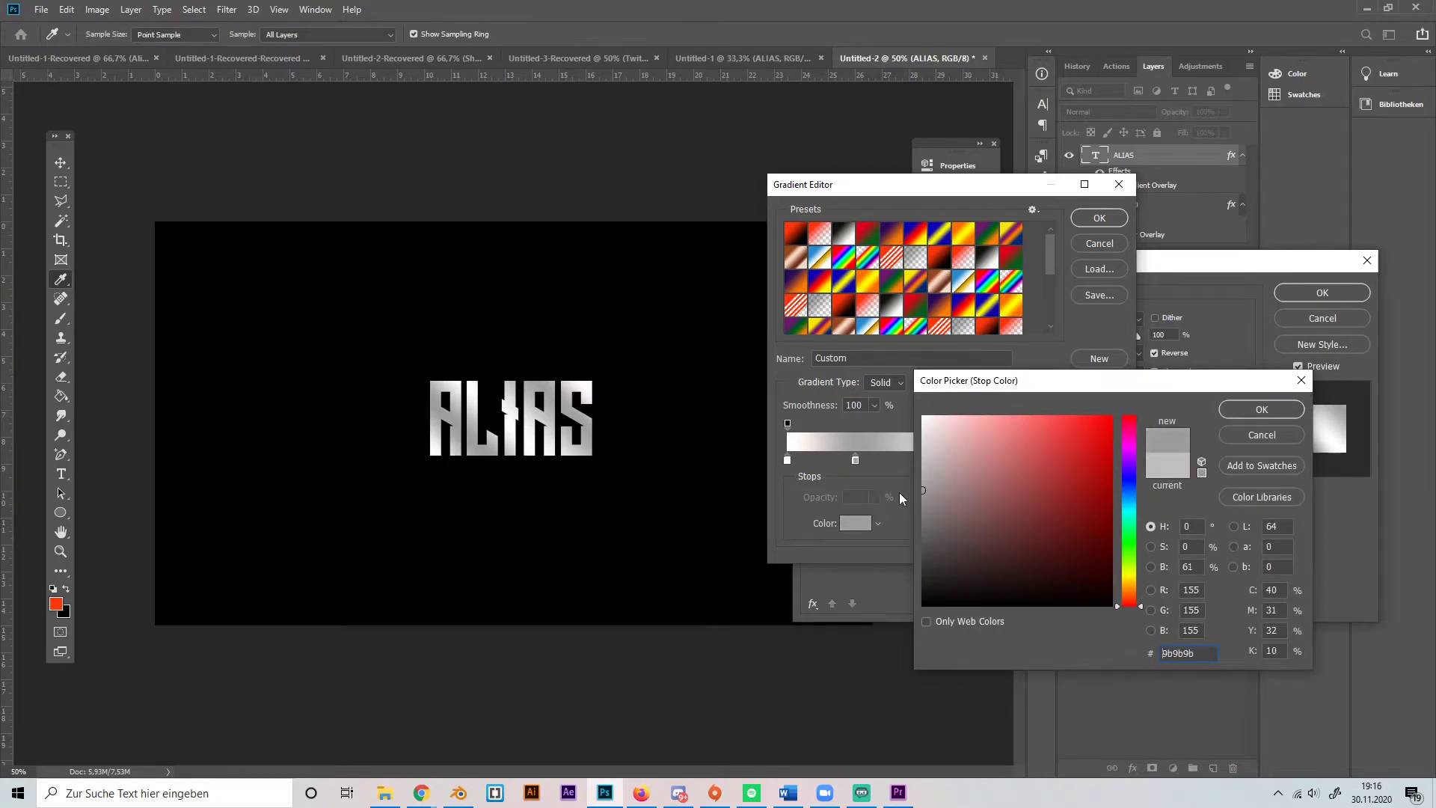
pyautogui.click(1261, 409)
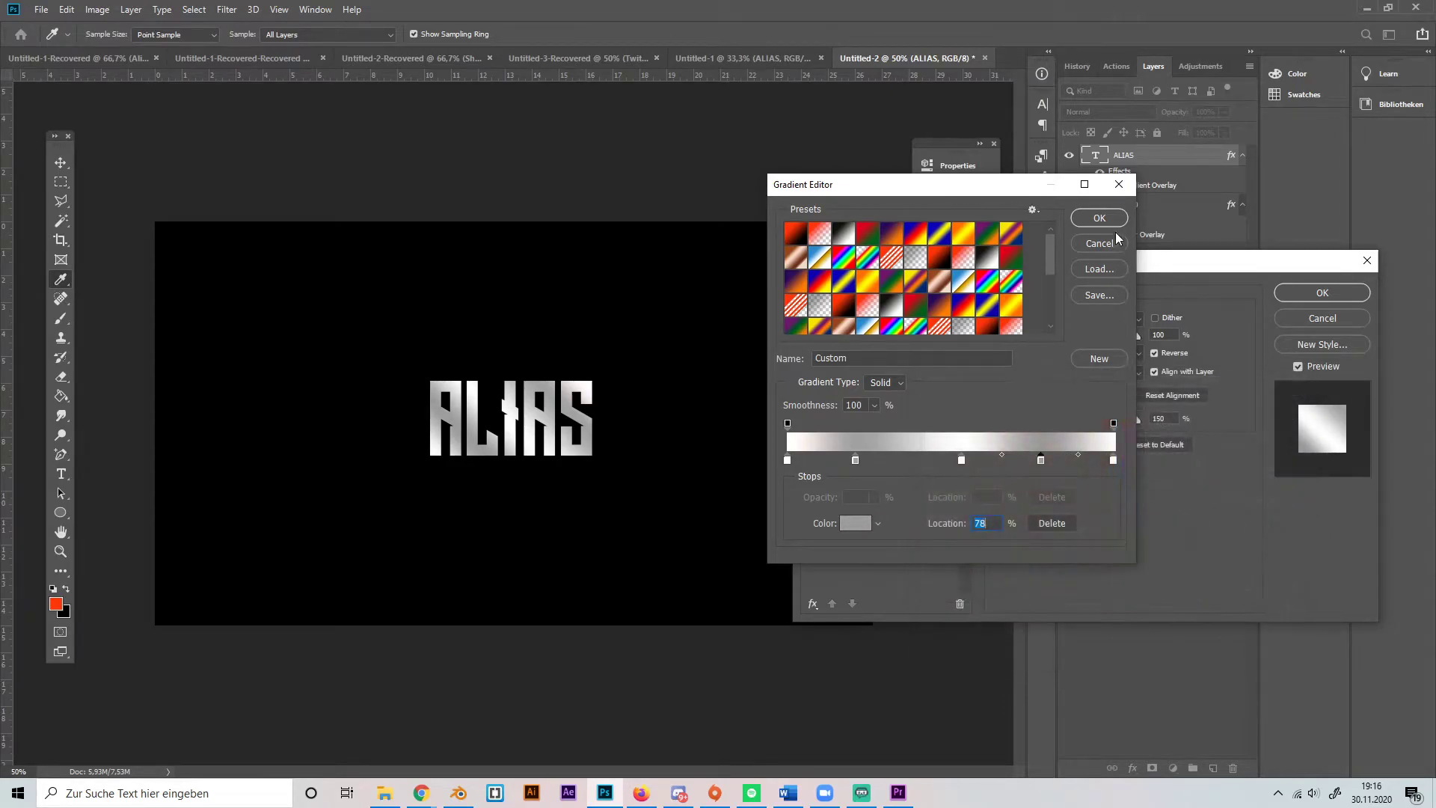
# - Accept the silver gradient and add a Chisel Hard Bevel & Emboss to ALIAS
pyautogui.click(1099, 217)
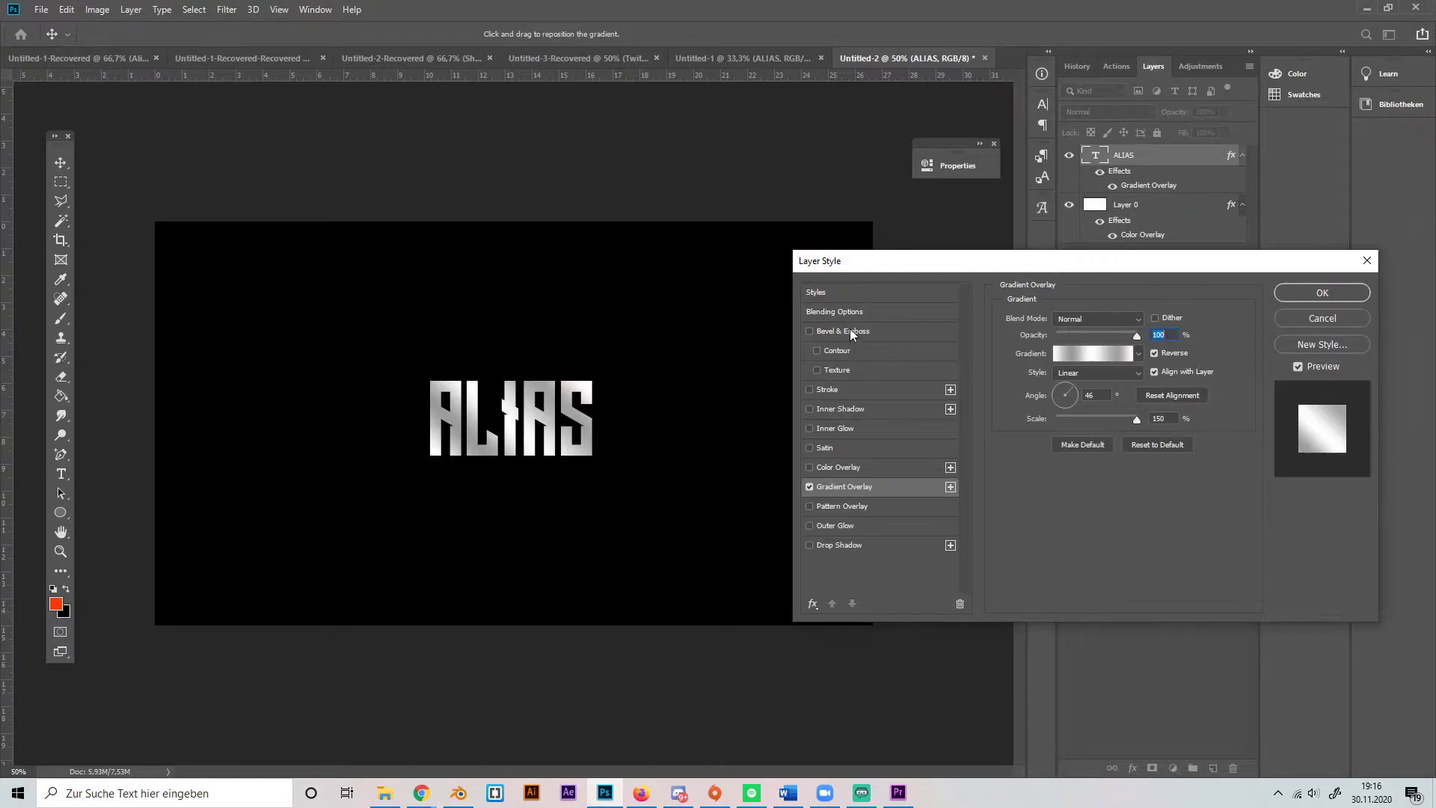
pyautogui.click(809, 331)
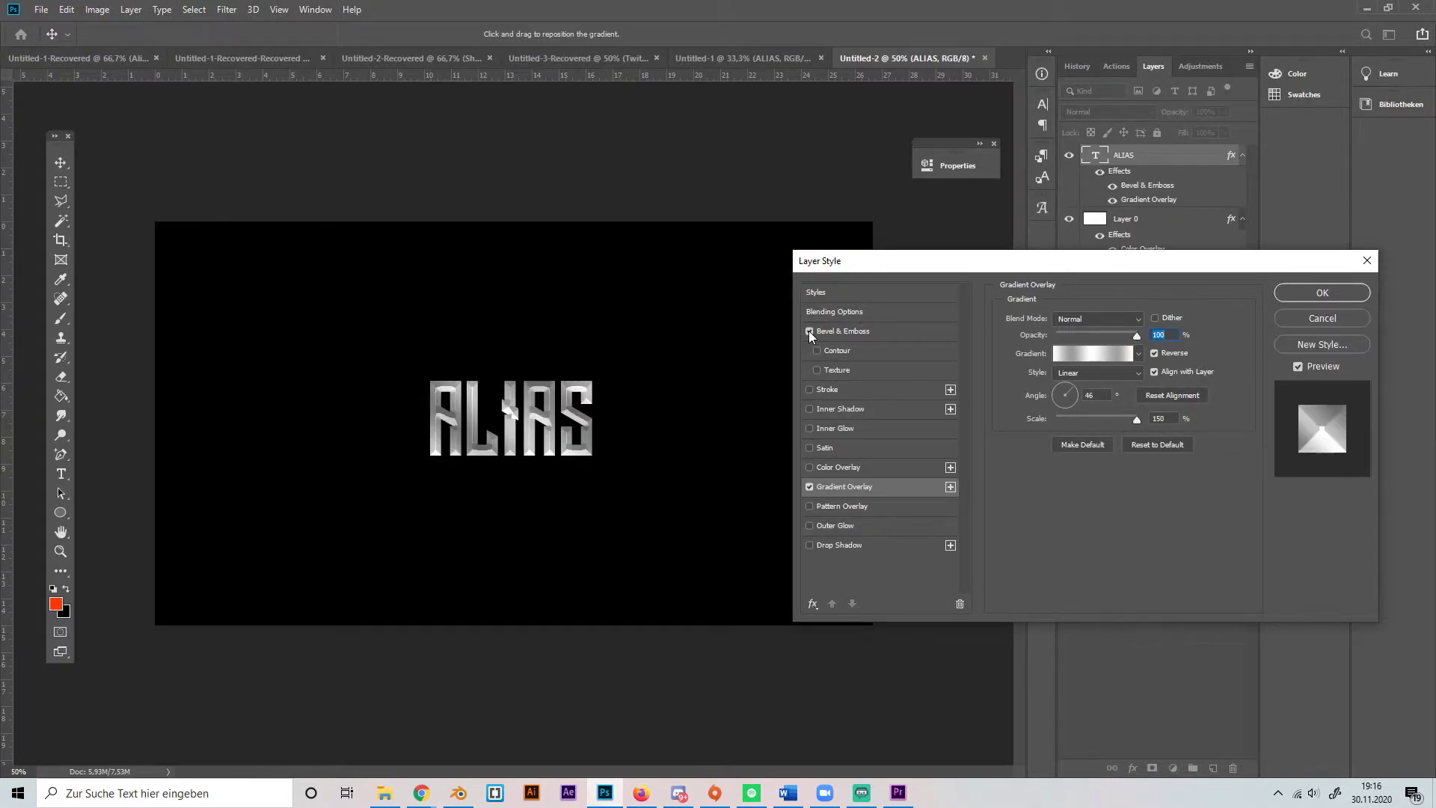
pyautogui.click(839, 332)
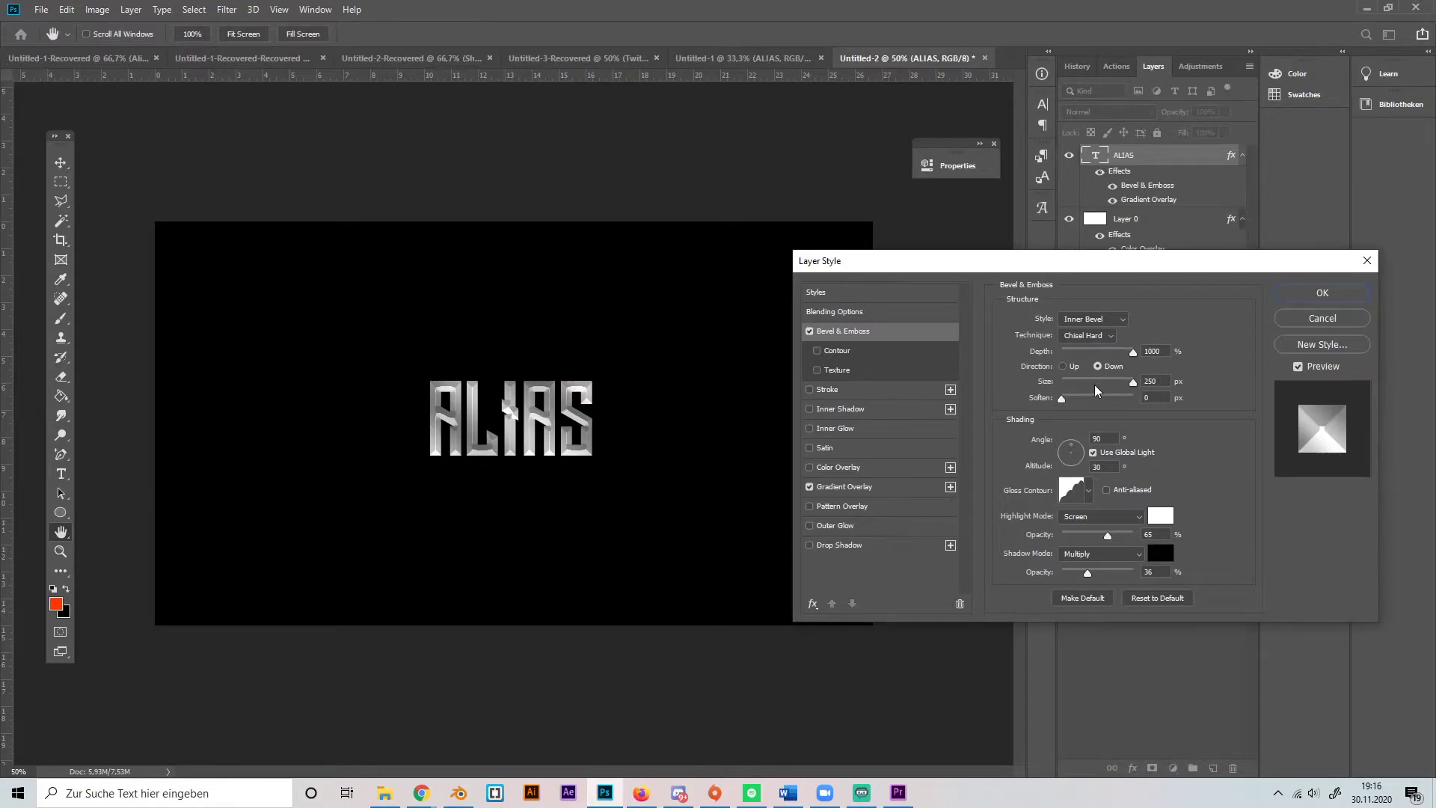
pyautogui.click(1099, 336)
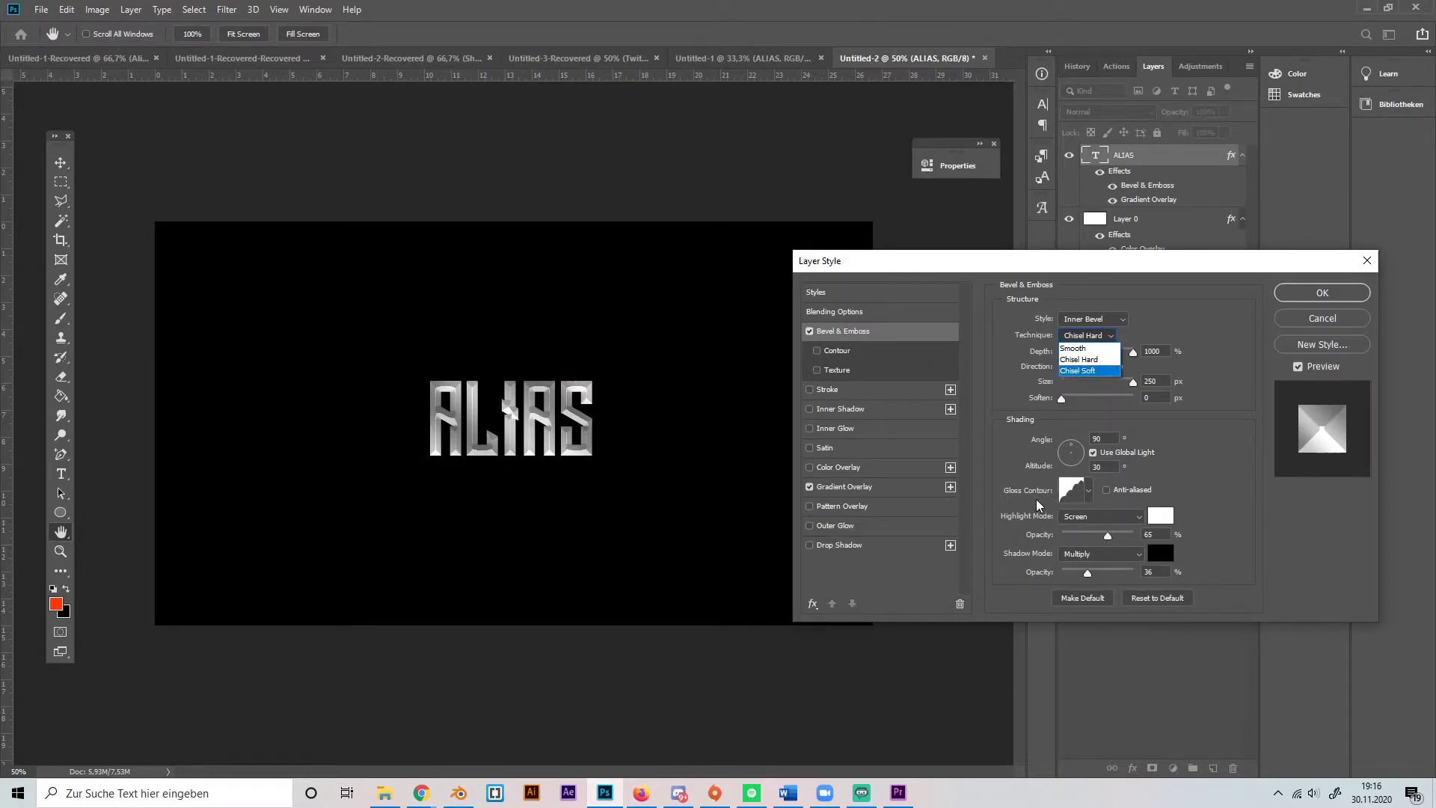
pyautogui.click(1085, 495)
# - Apply a stepped gloss contour preset to the bevel
pyautogui.click(1088, 490)
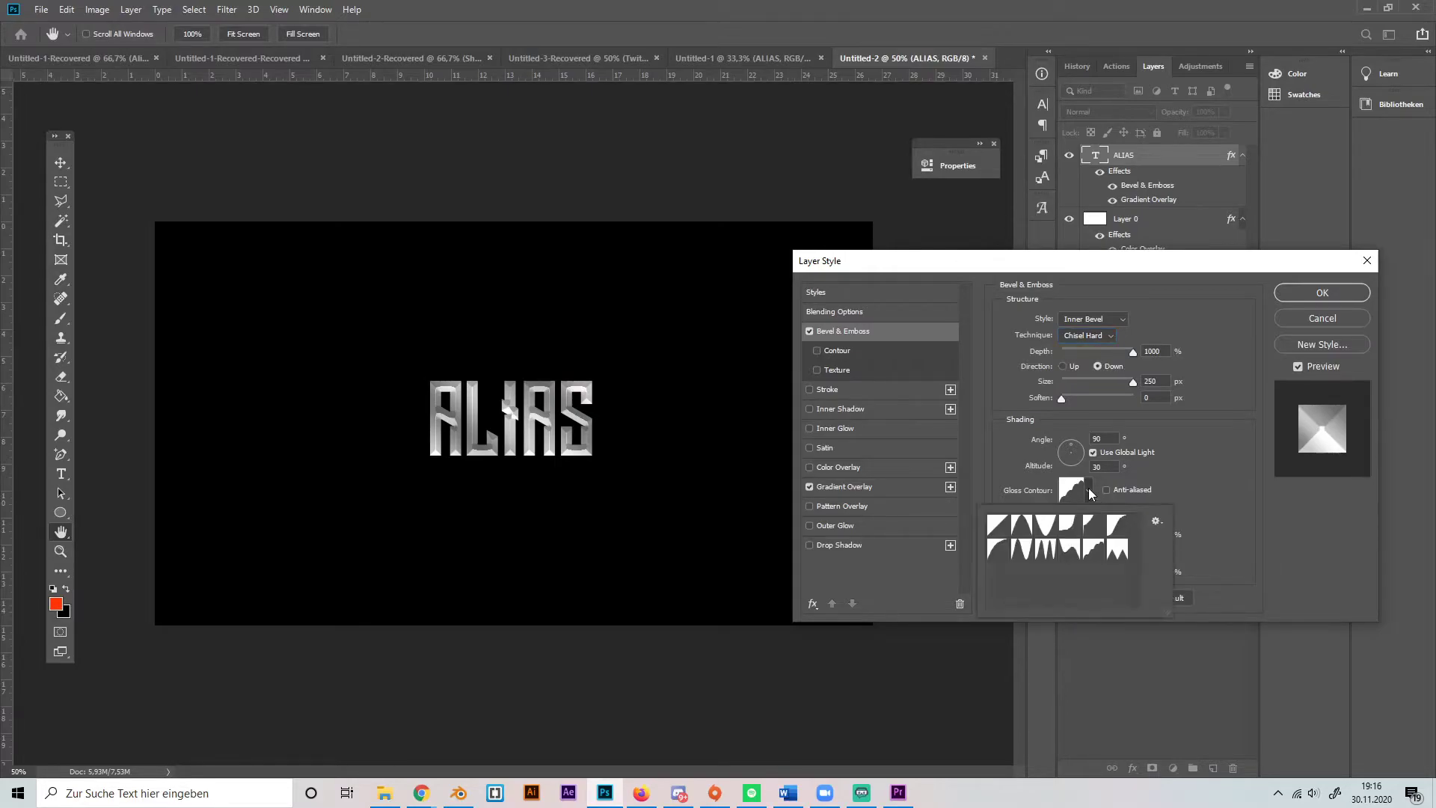
pyautogui.click(1088, 559)
pyautogui.click(1091, 492)
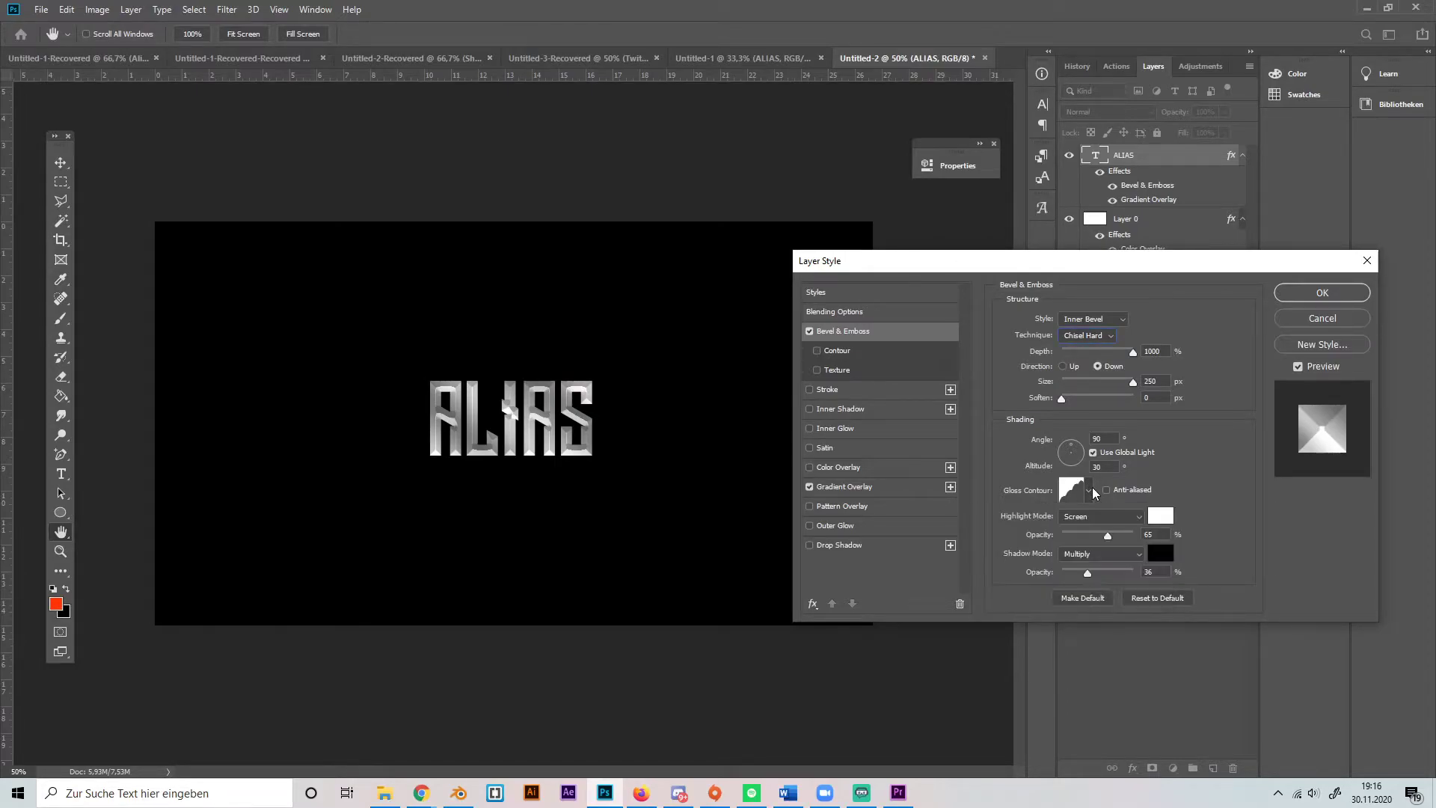
pyautogui.click(1090, 492)
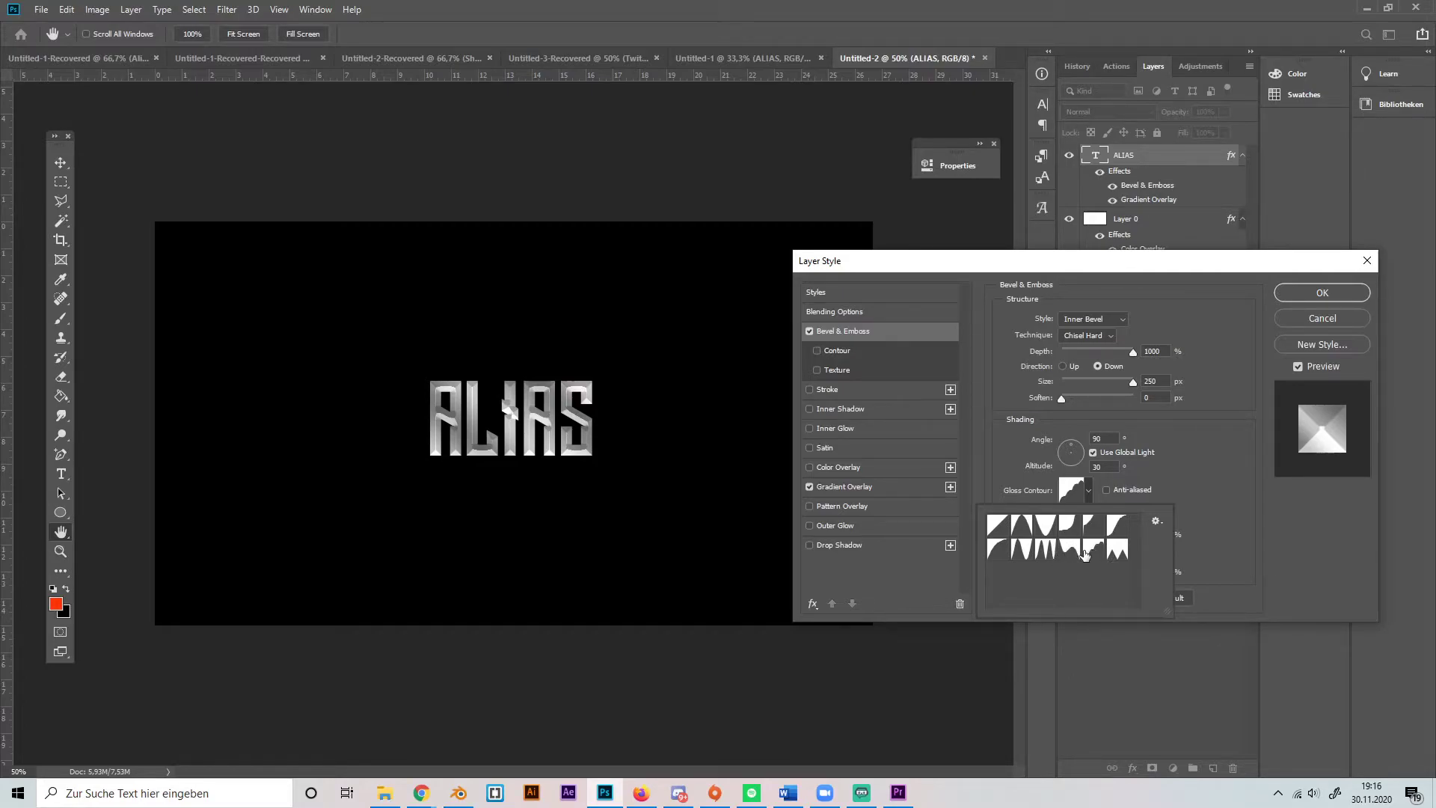
pyautogui.click(1168, 480)
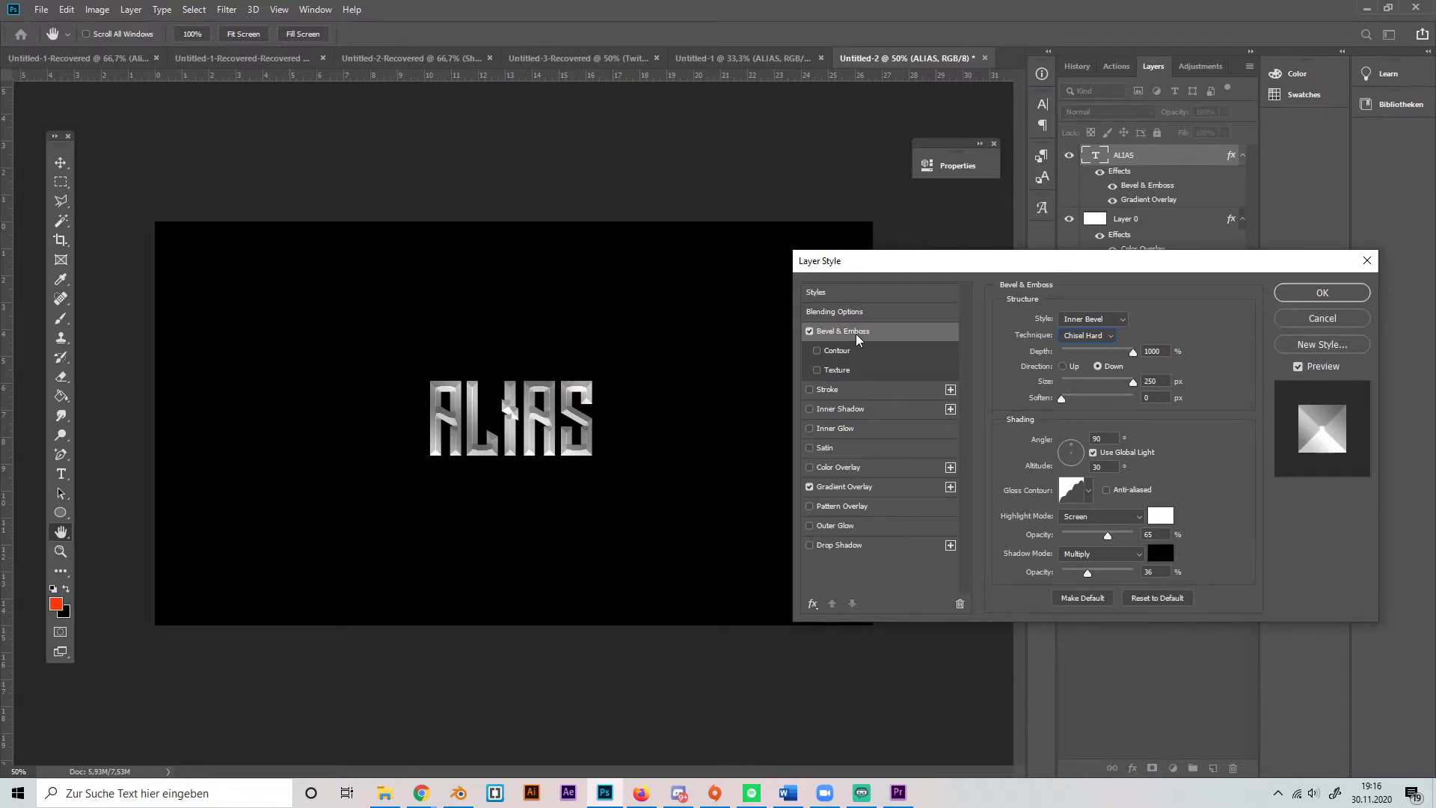
# - Enable Inner Glow on ALIAS and set its glow colour to white
pyautogui.click(810, 428)
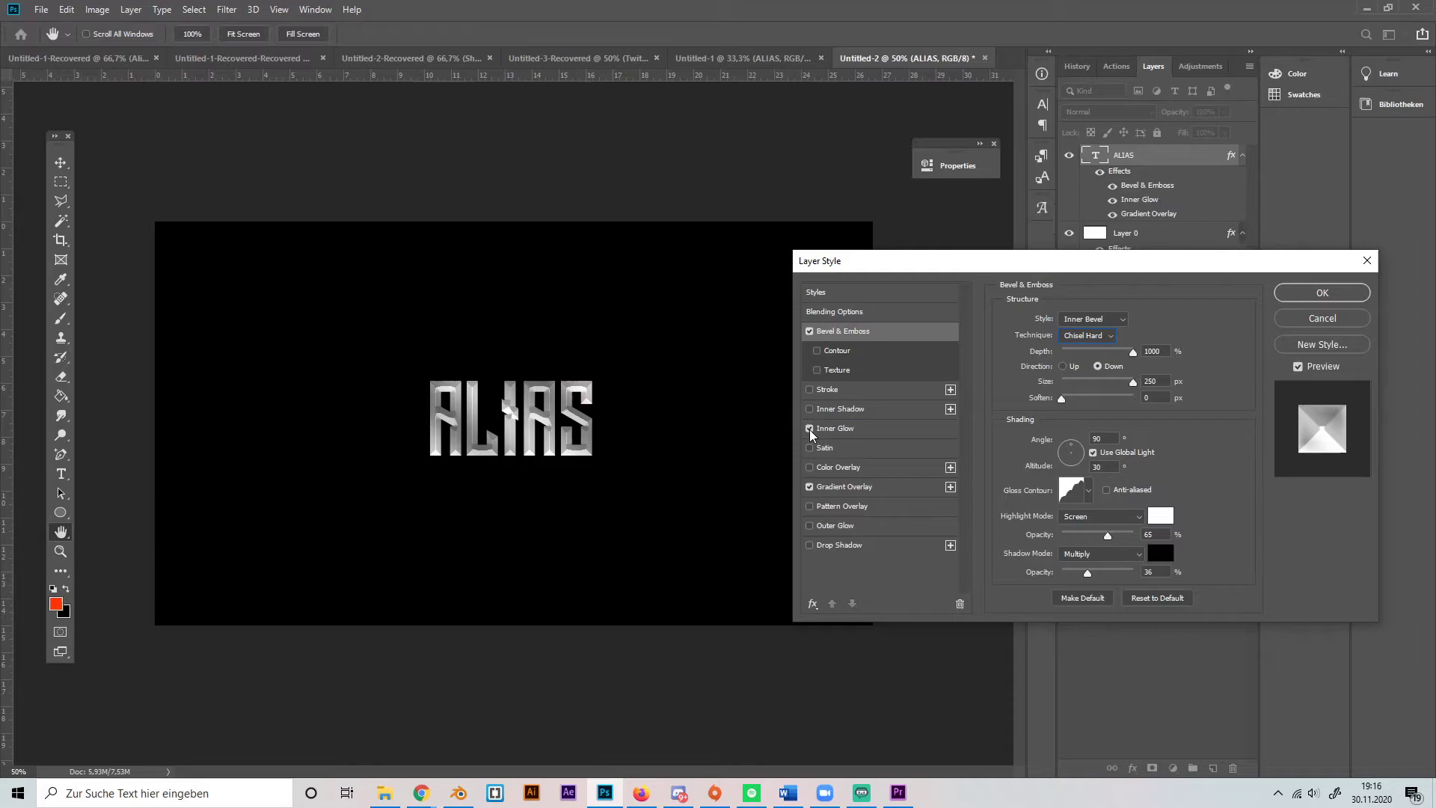
pyautogui.click(833, 432)
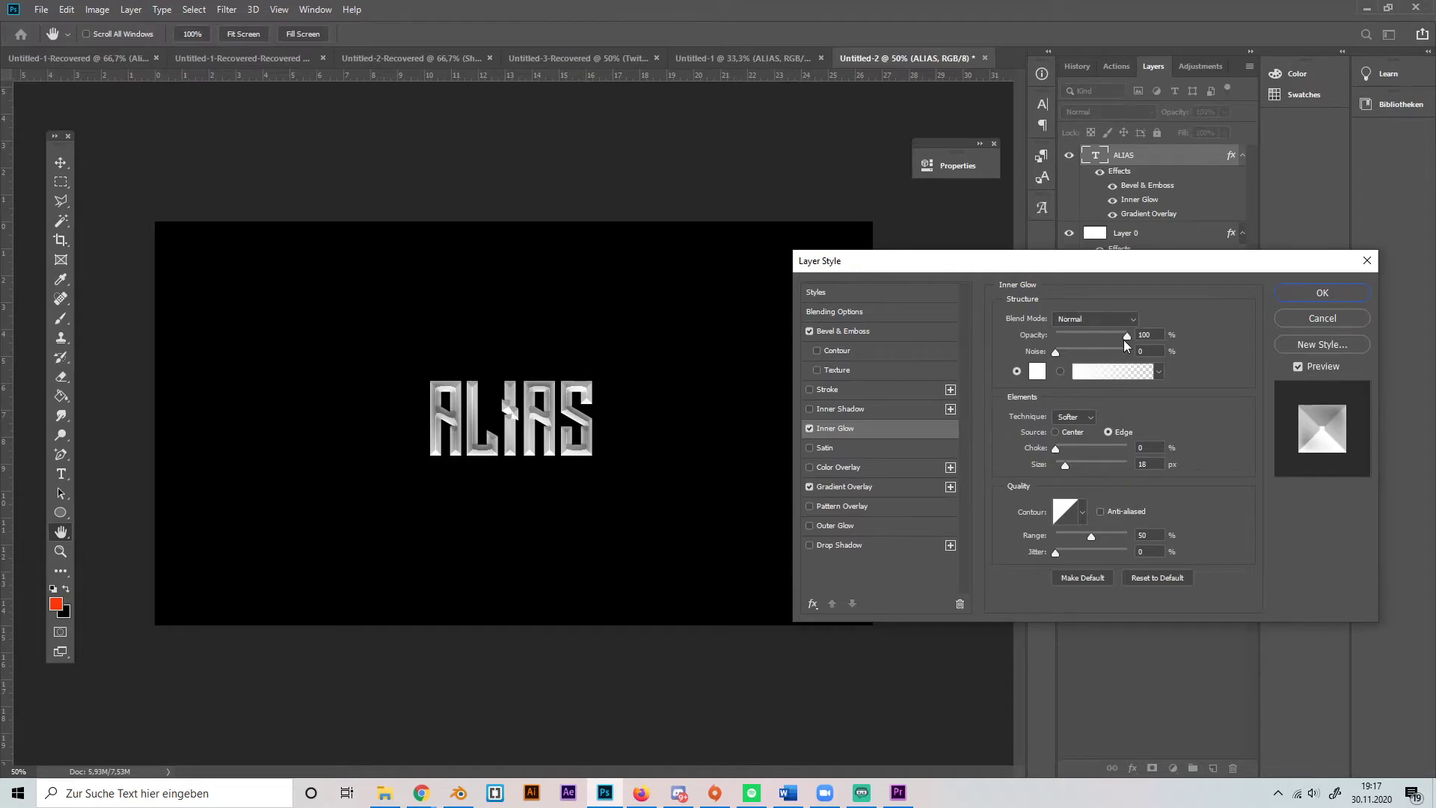
pyautogui.click(1037, 372)
# - Add a white Outer Glow to ALIAS at 32% opacity
pyautogui.click(810, 524)
pyautogui.click(847, 526)
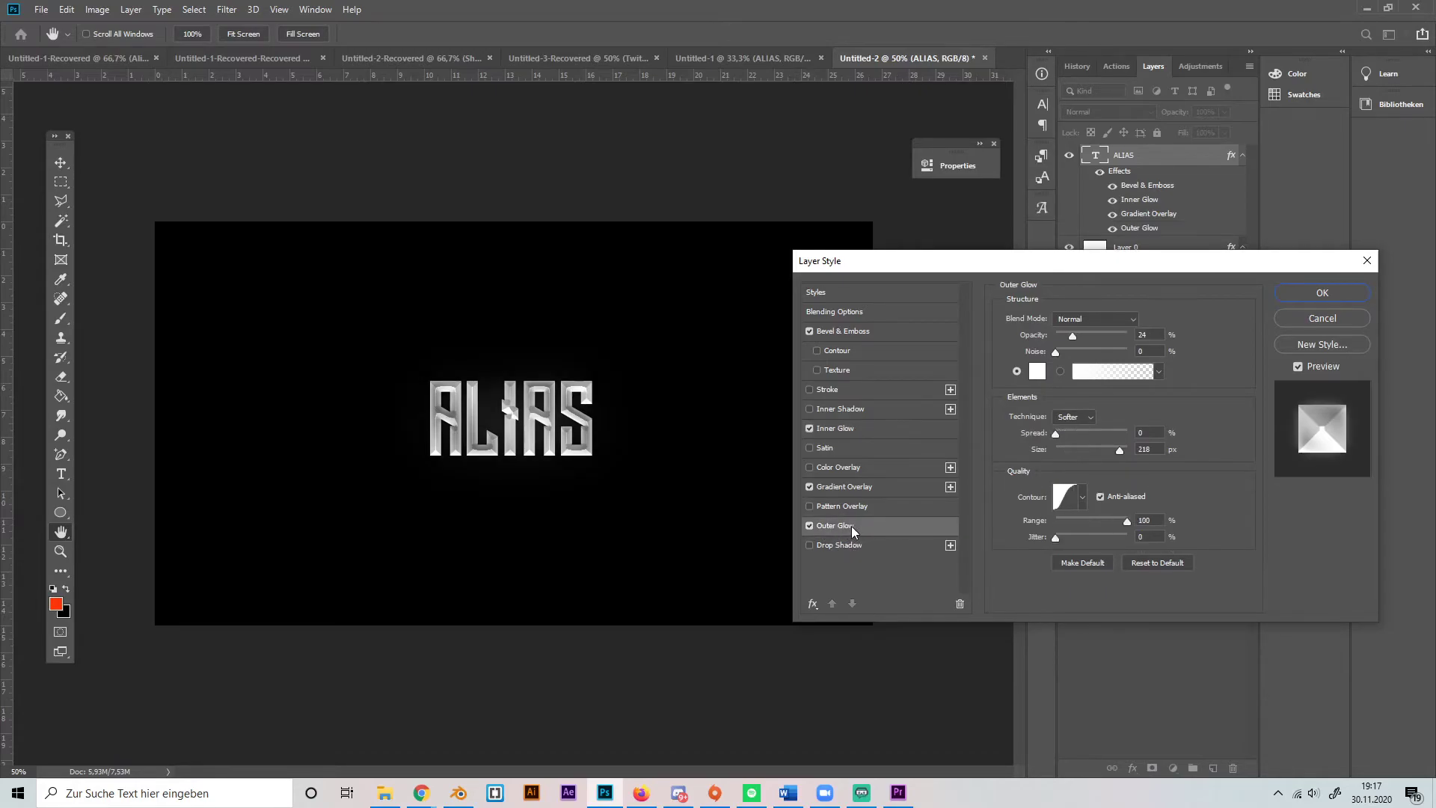
pyautogui.moveTo(1073, 340)
pyautogui.mouseDown()
pyautogui.moveTo(1099, 338)
pyautogui.moveTo(1078, 337)
pyautogui.mouseUp()
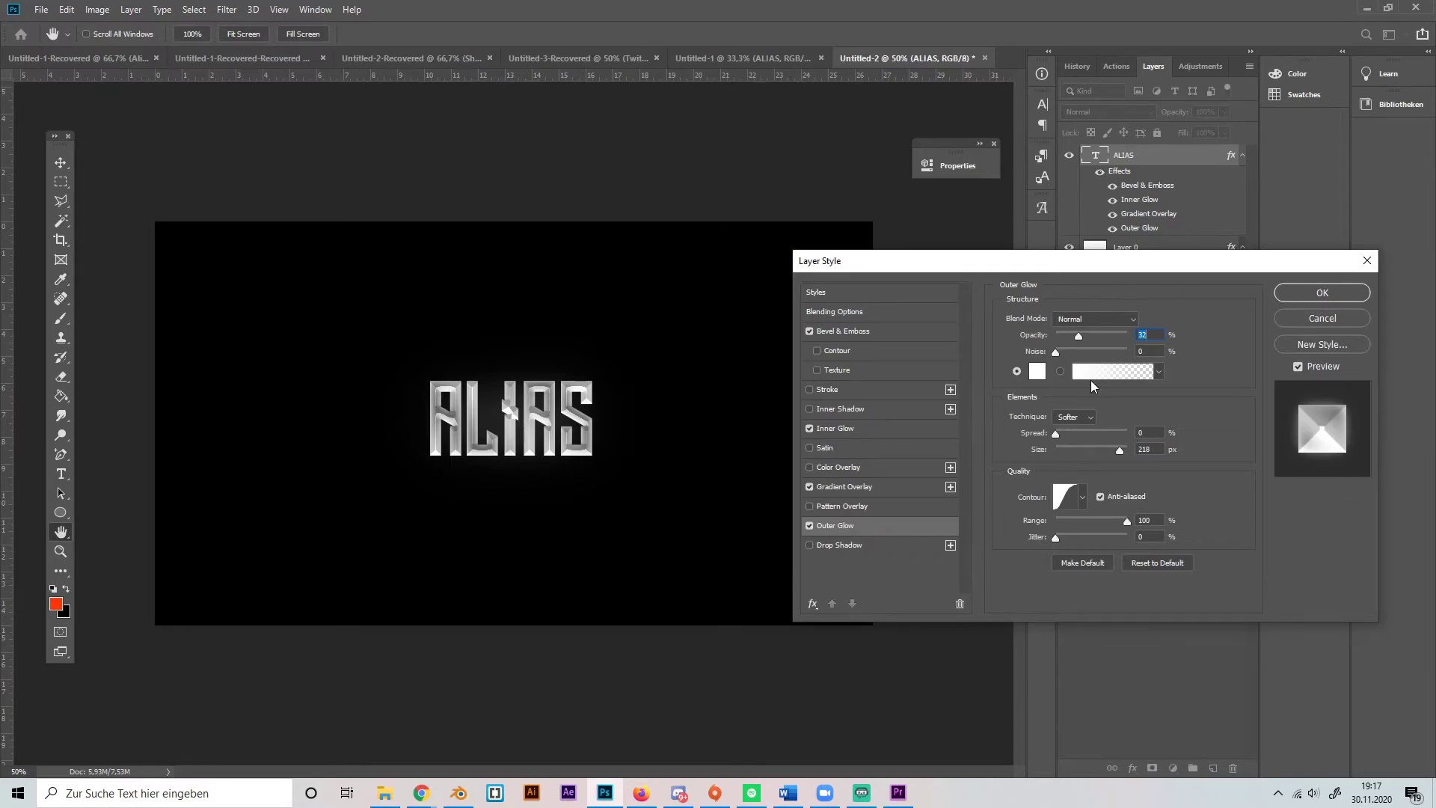
# - Apply the layer style, zoom the canvas to 100% and show the Adjustments panel
pyautogui.click(1330, 296)
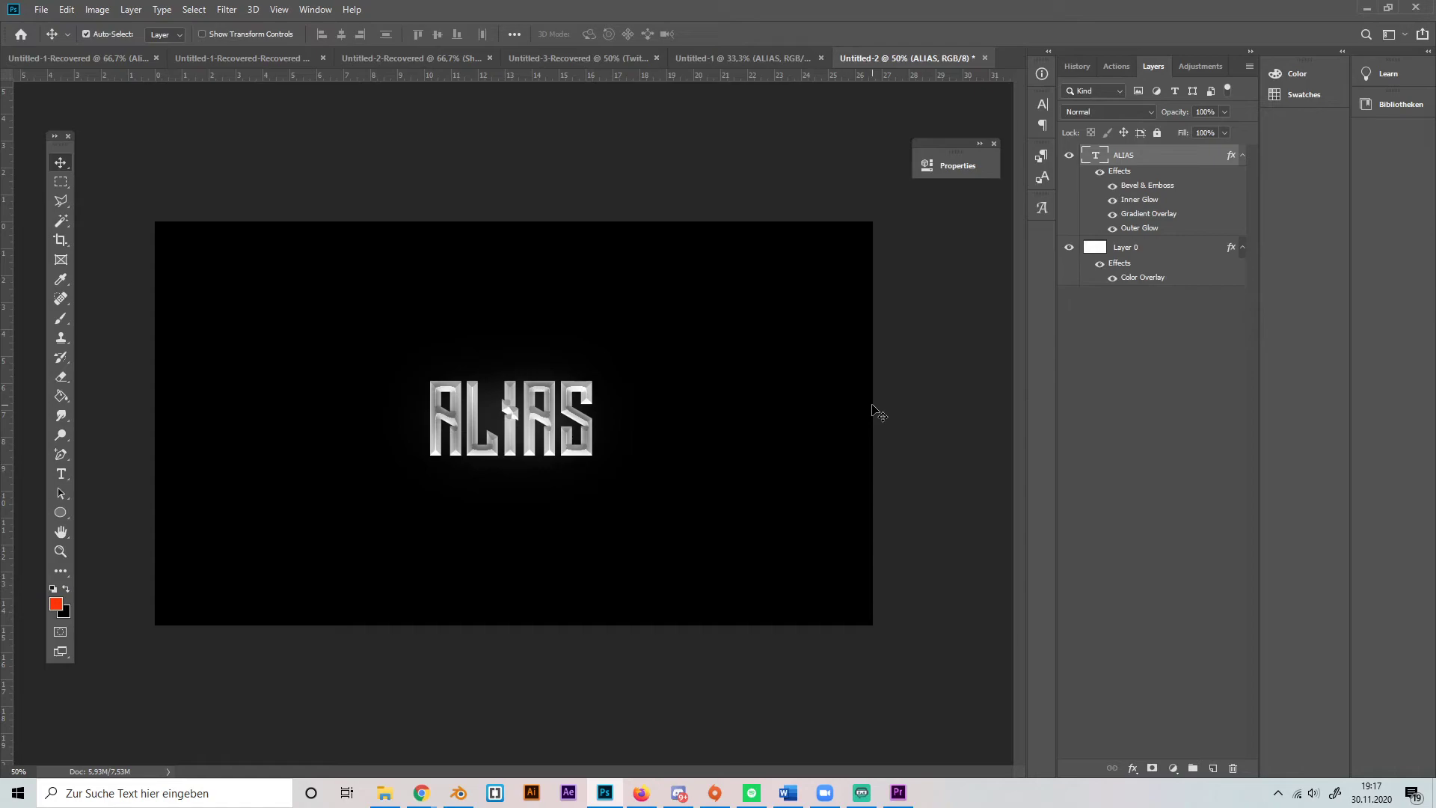
pyautogui.hotkey('ctrl', '1')
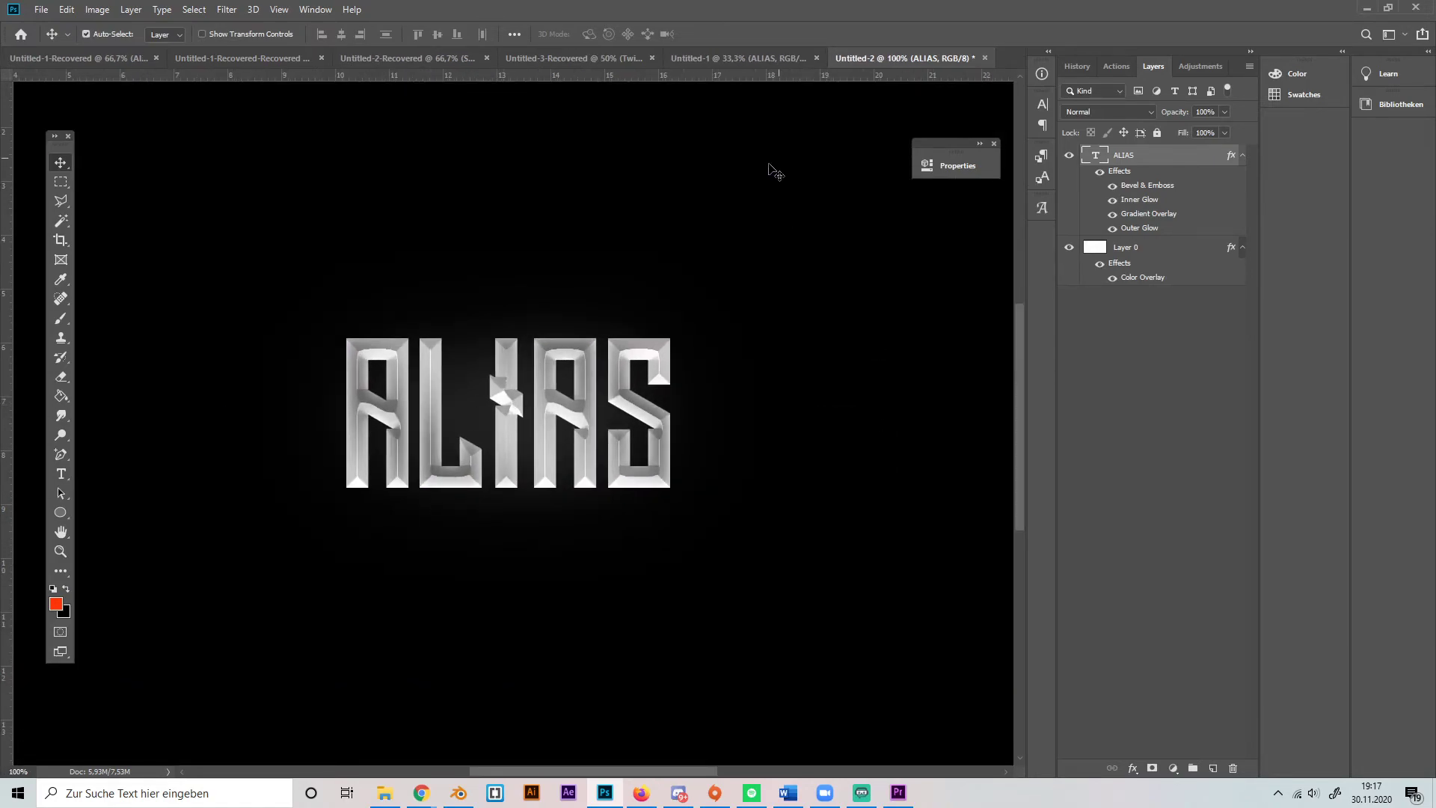
pyautogui.click(1224, 68)
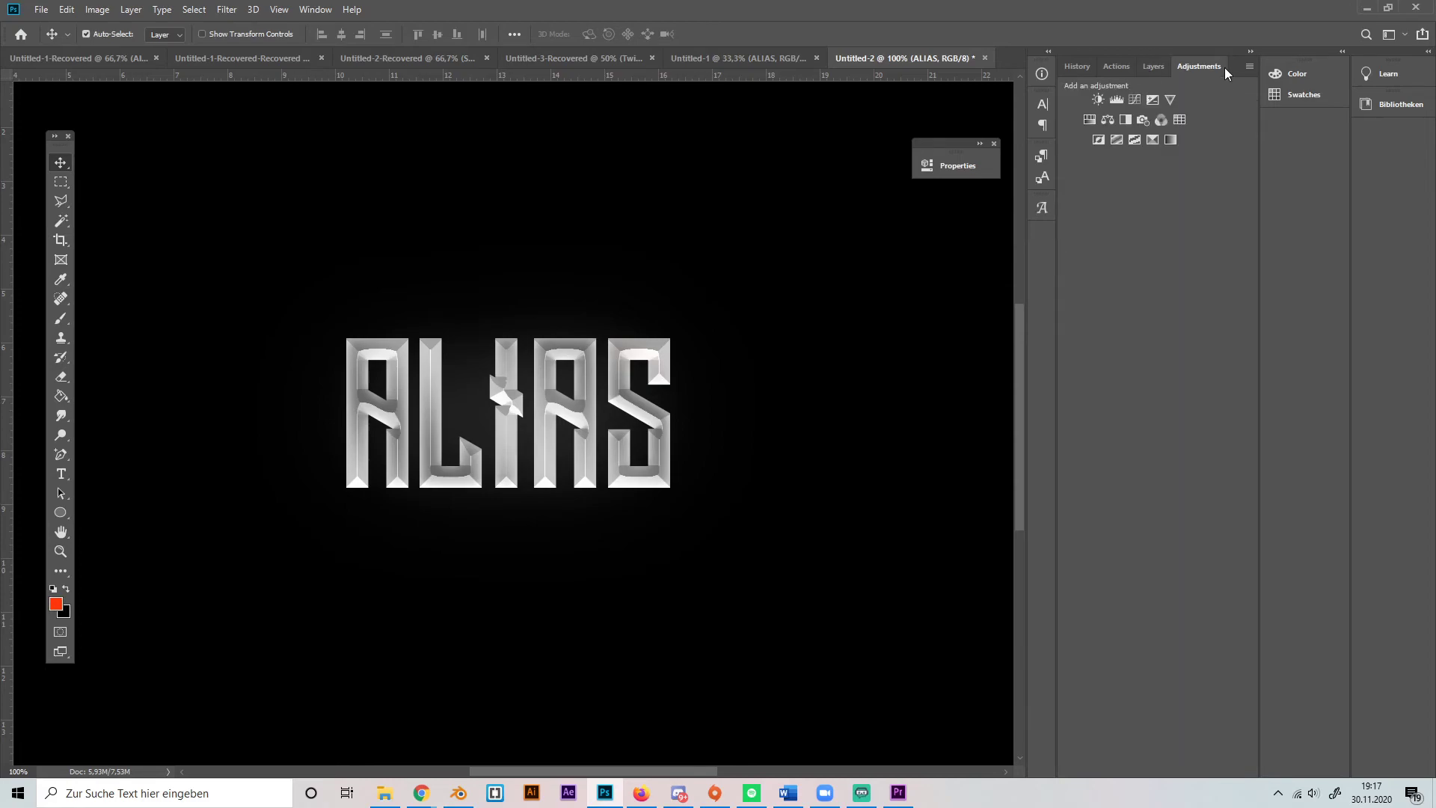
# - Add a Brightness/Contrast layer above ALIAS with contrast 61, comparing before and after
pyautogui.click(1101, 98)
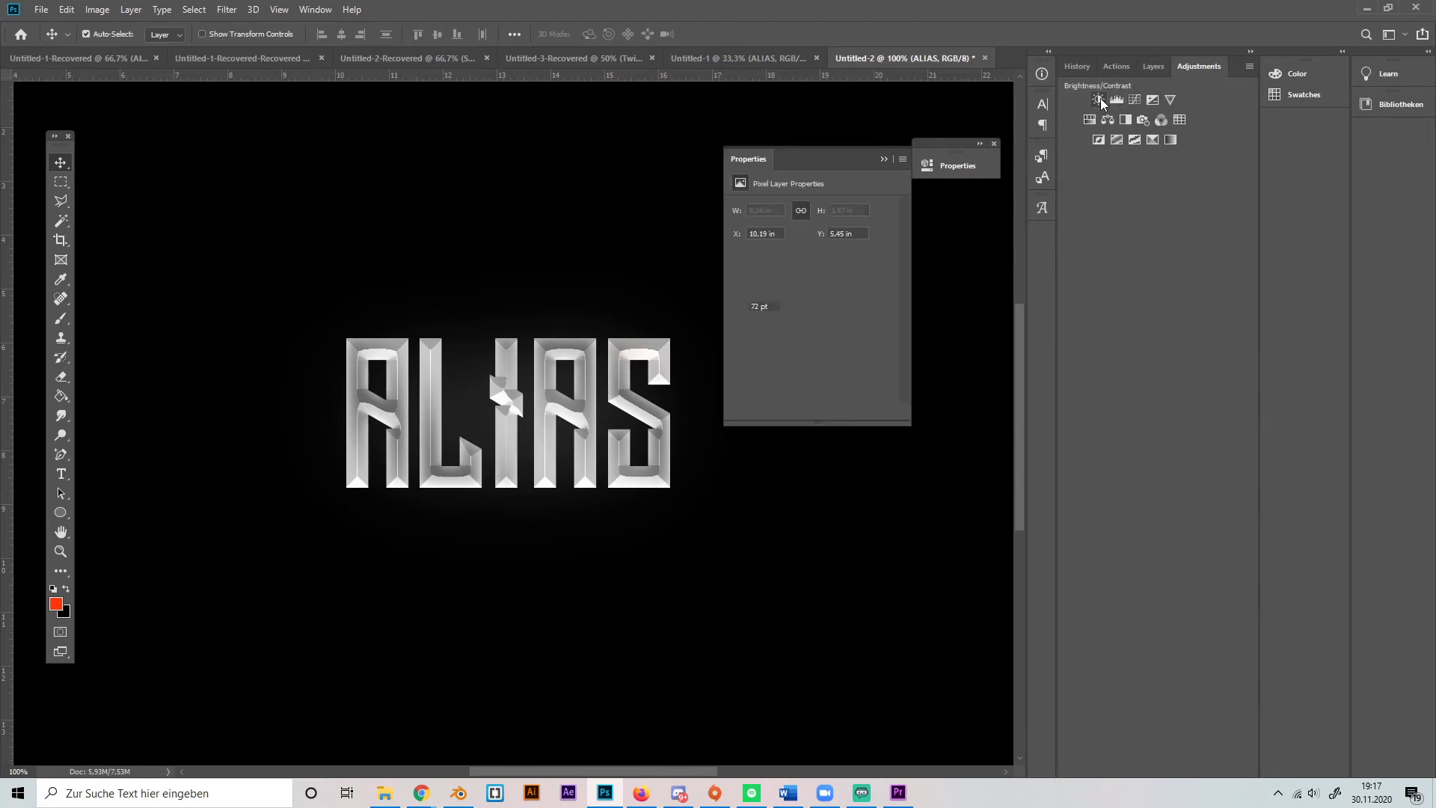
pyautogui.click(1150, 68)
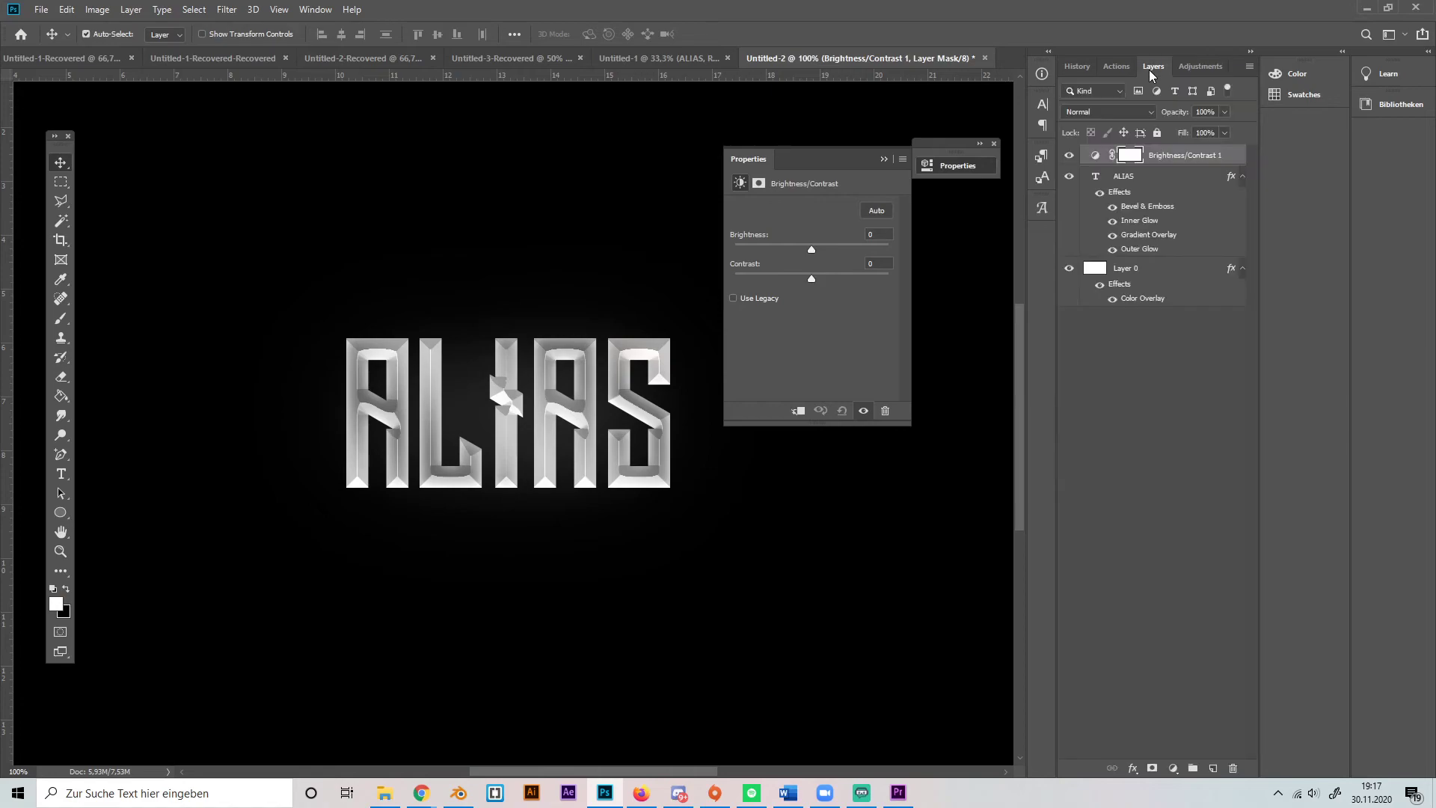
pyautogui.moveTo(812, 276); pyautogui.dragTo(846, 275)
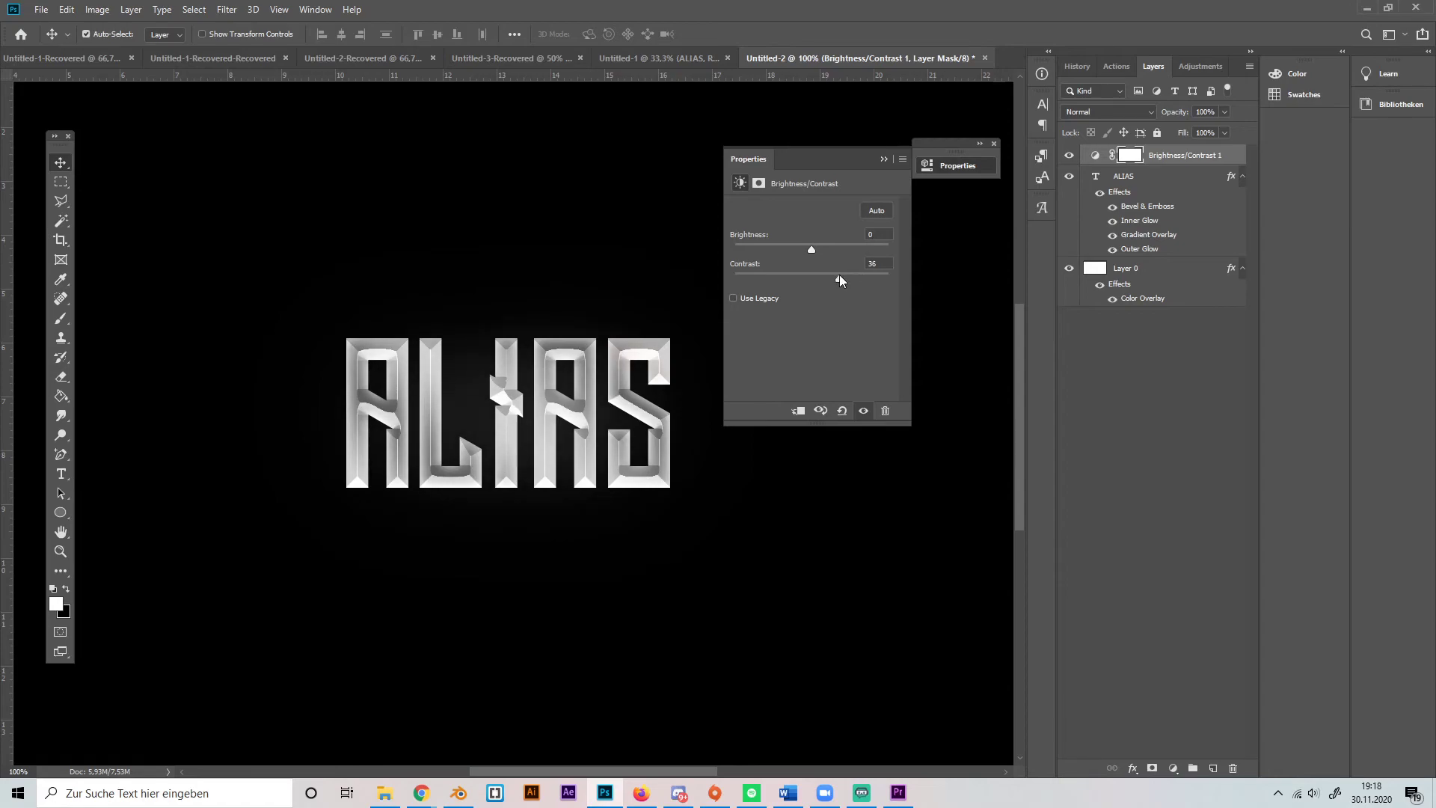
pyautogui.click(1070, 156)
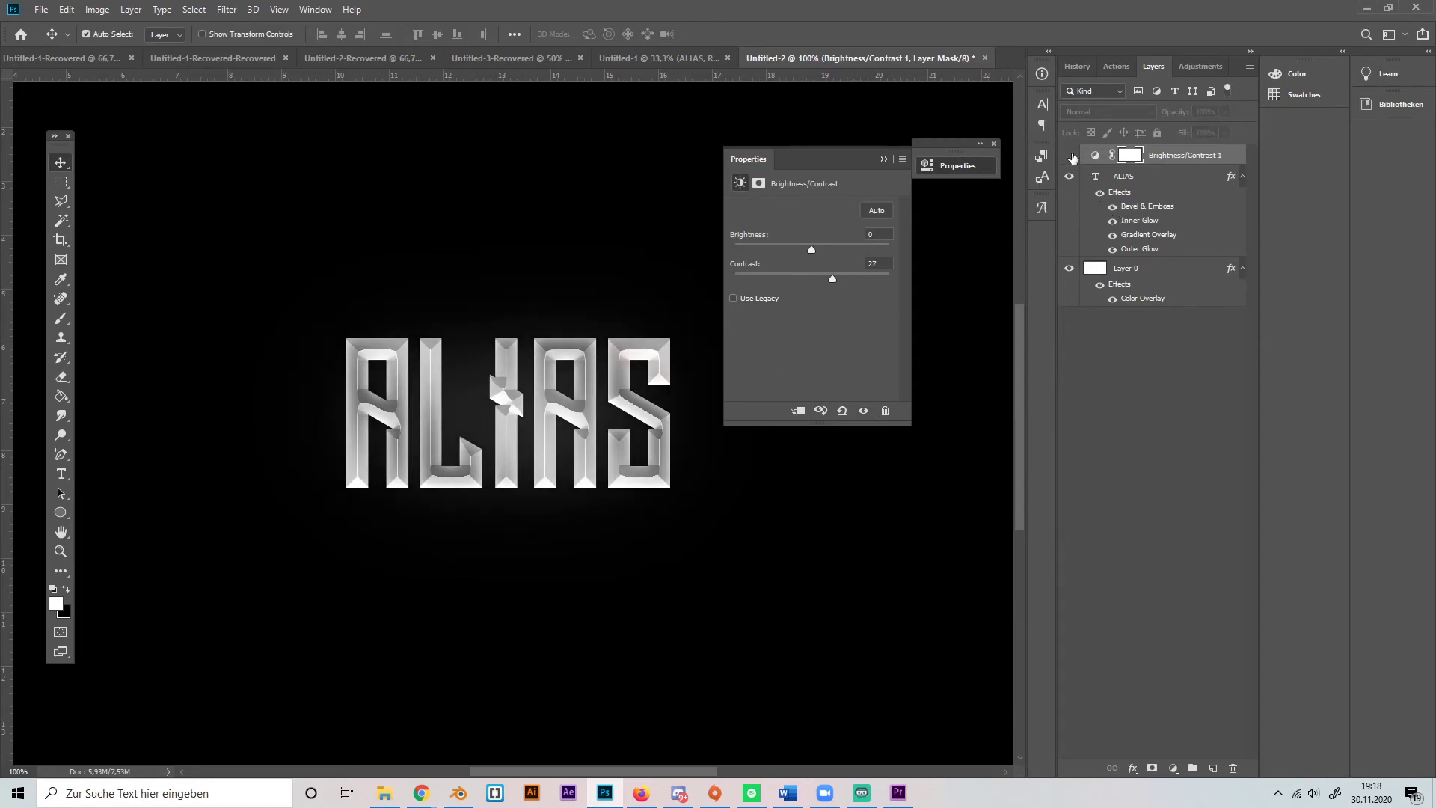
pyautogui.click(1070, 156)
pyautogui.click(1071, 157)
pyautogui.click(1070, 157)
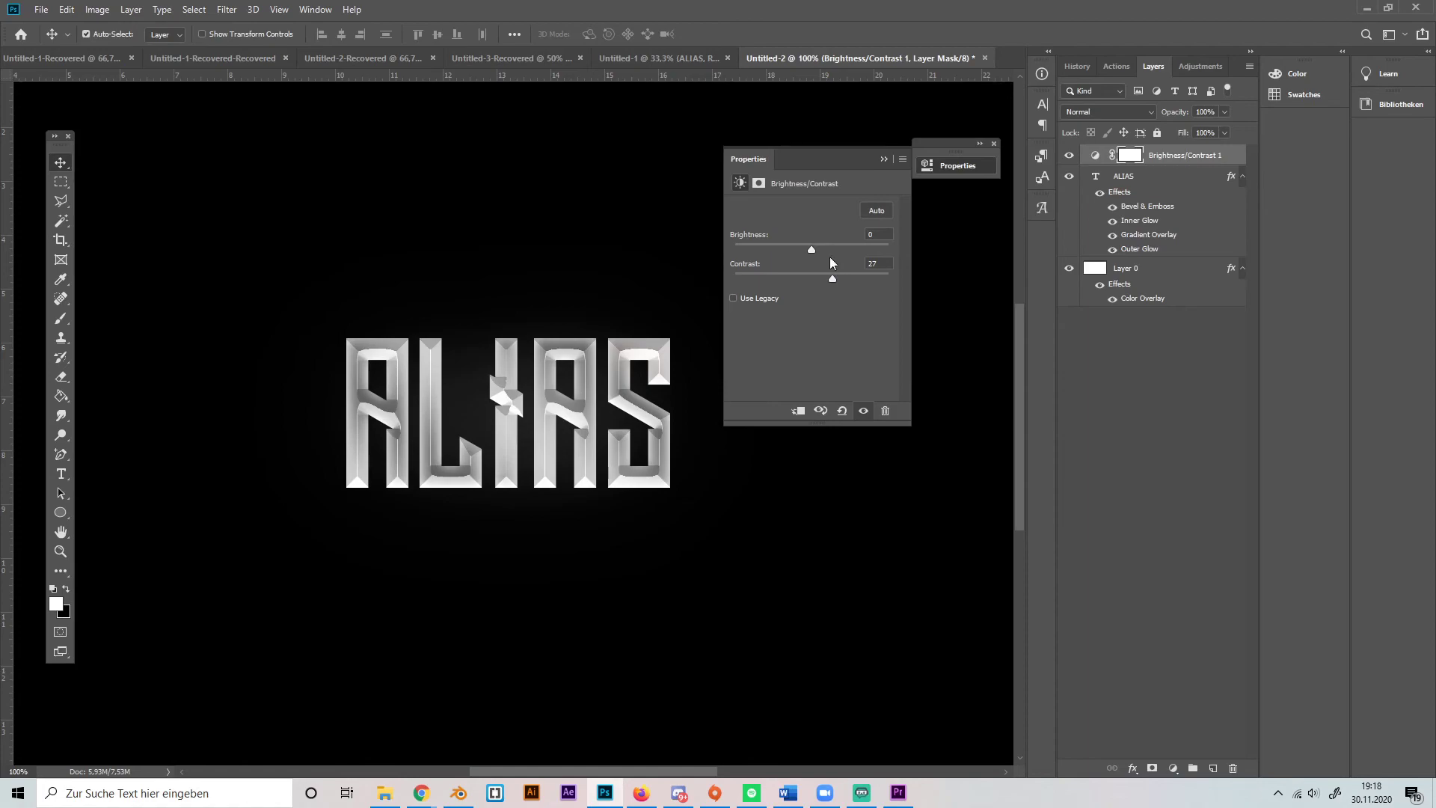
pyautogui.moveTo(833, 278); pyautogui.dragTo(859, 278)
pyautogui.click(1070, 157)
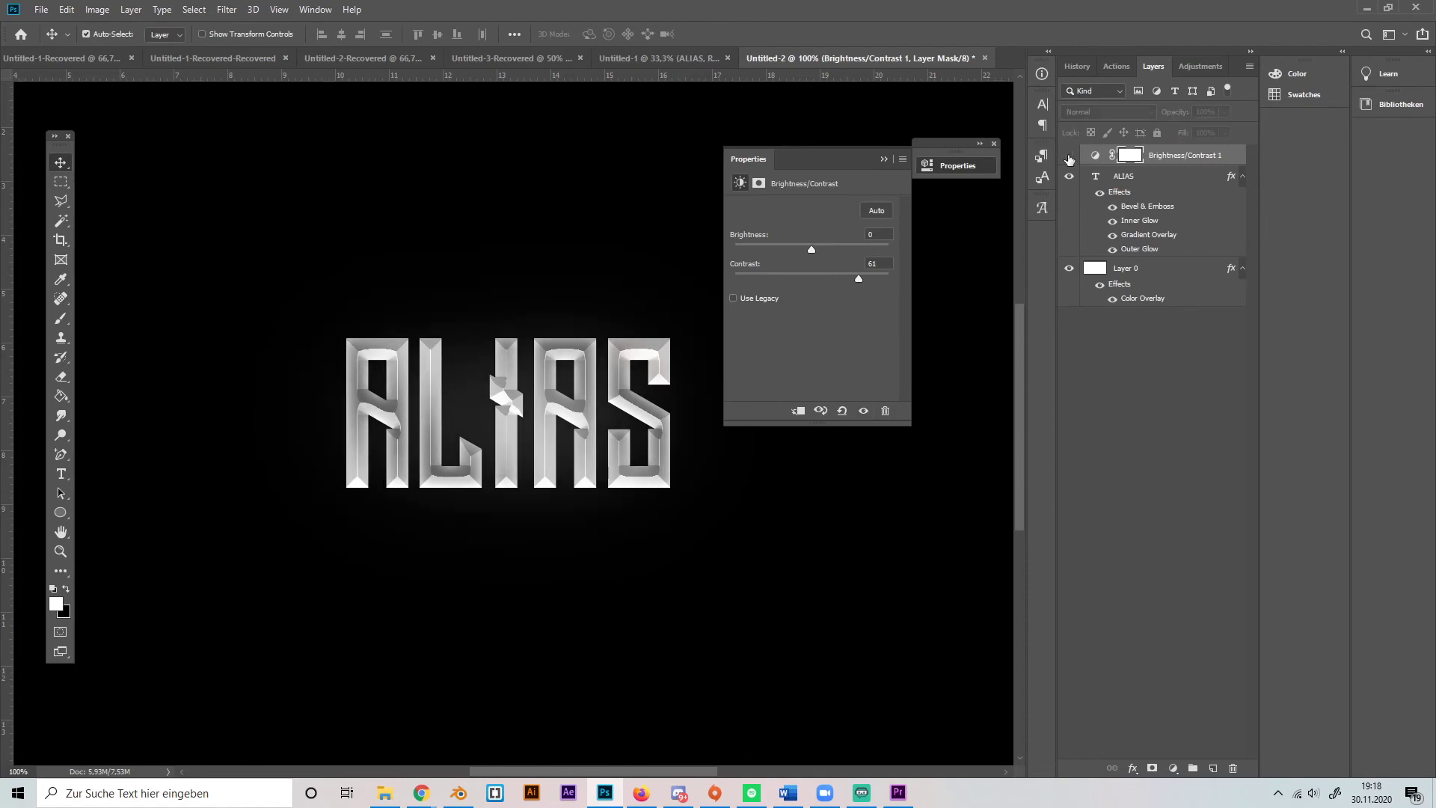
pyautogui.click(1069, 157)
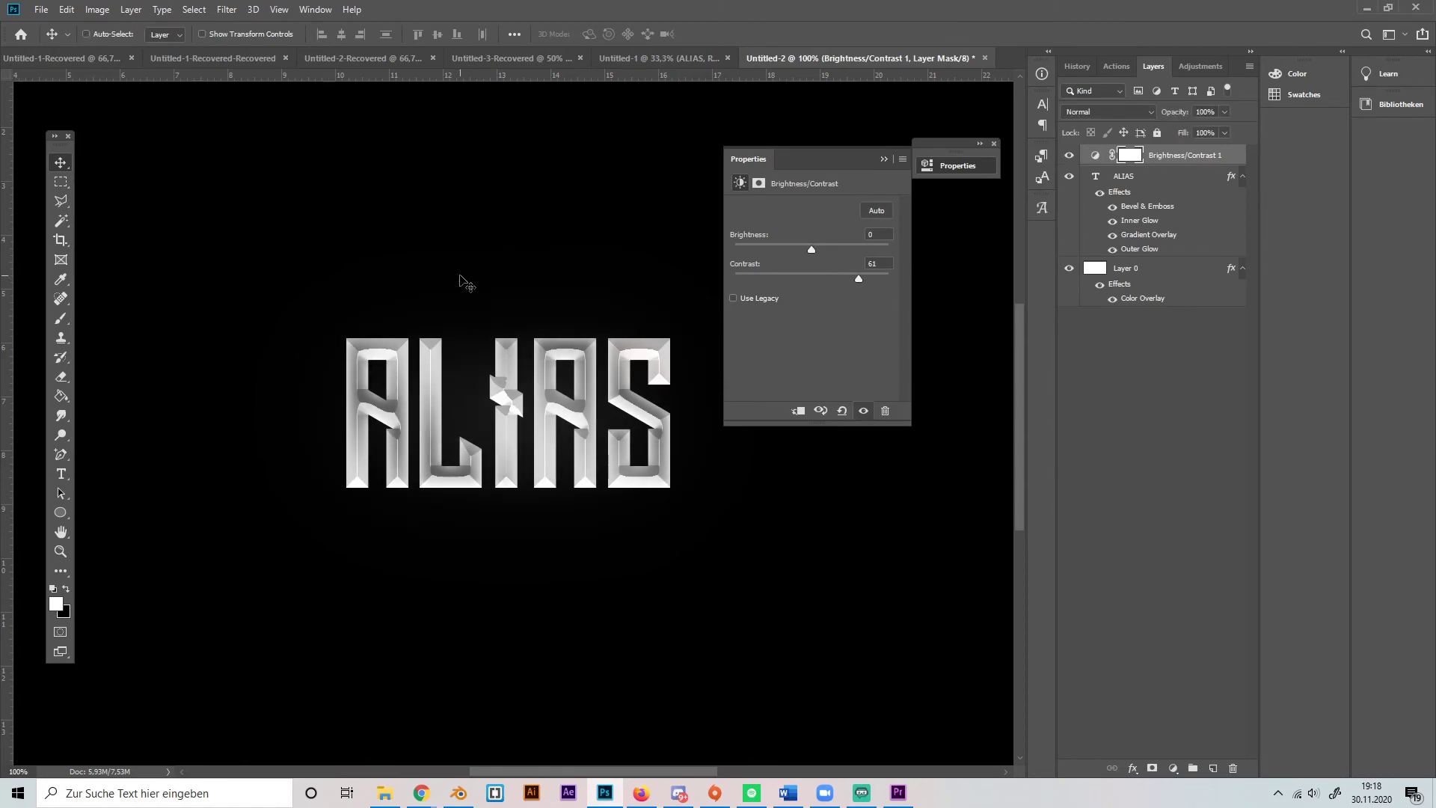
pyautogui.hotkey('ctrl', '-')
pyautogui.hotkey('ctrl', '-')
pyautogui.hotkey('ctrl', '-')
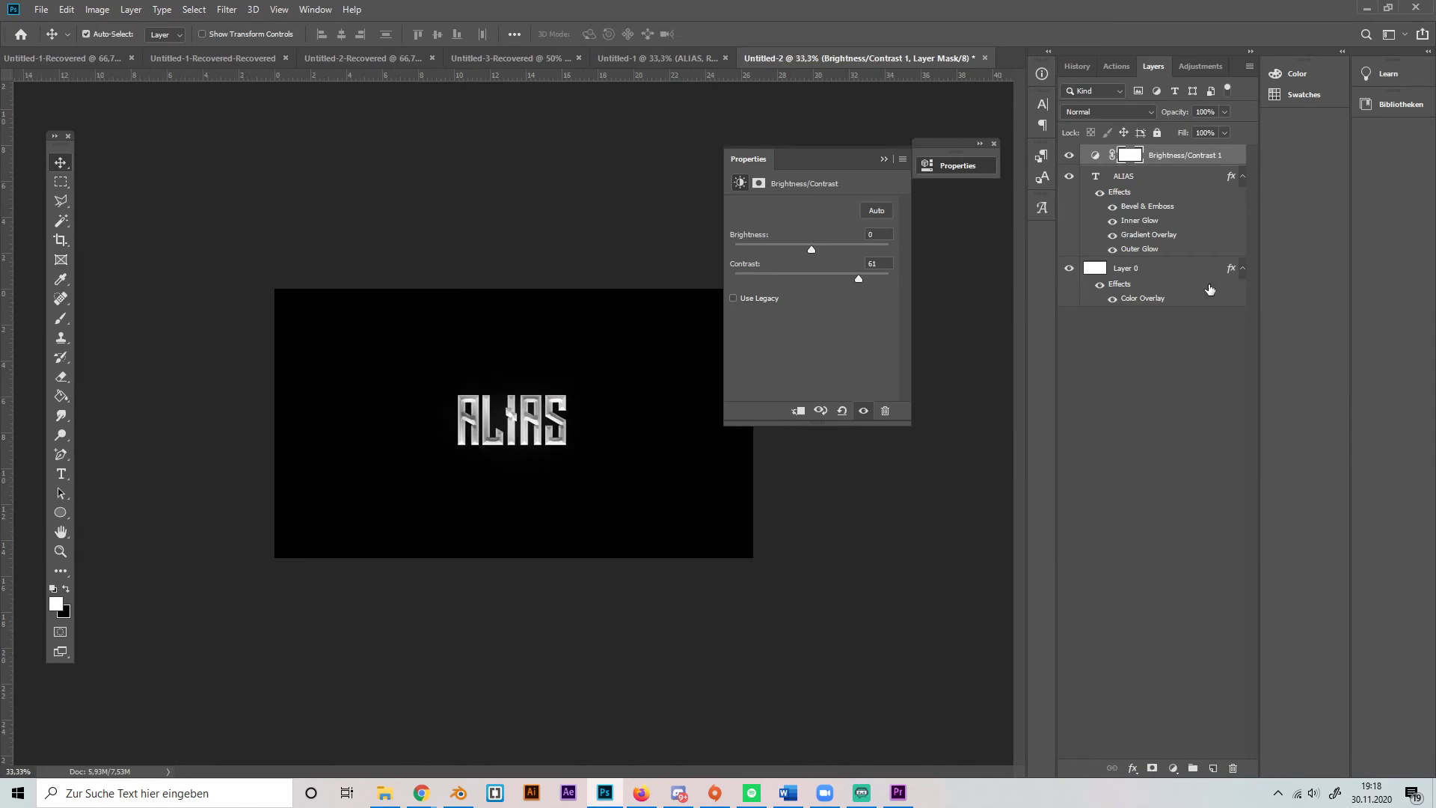
# - Raise the ALIAS Outer Glow opacity to 79% and zoom back to 100%
pyautogui.doubleClick(1159, 251)
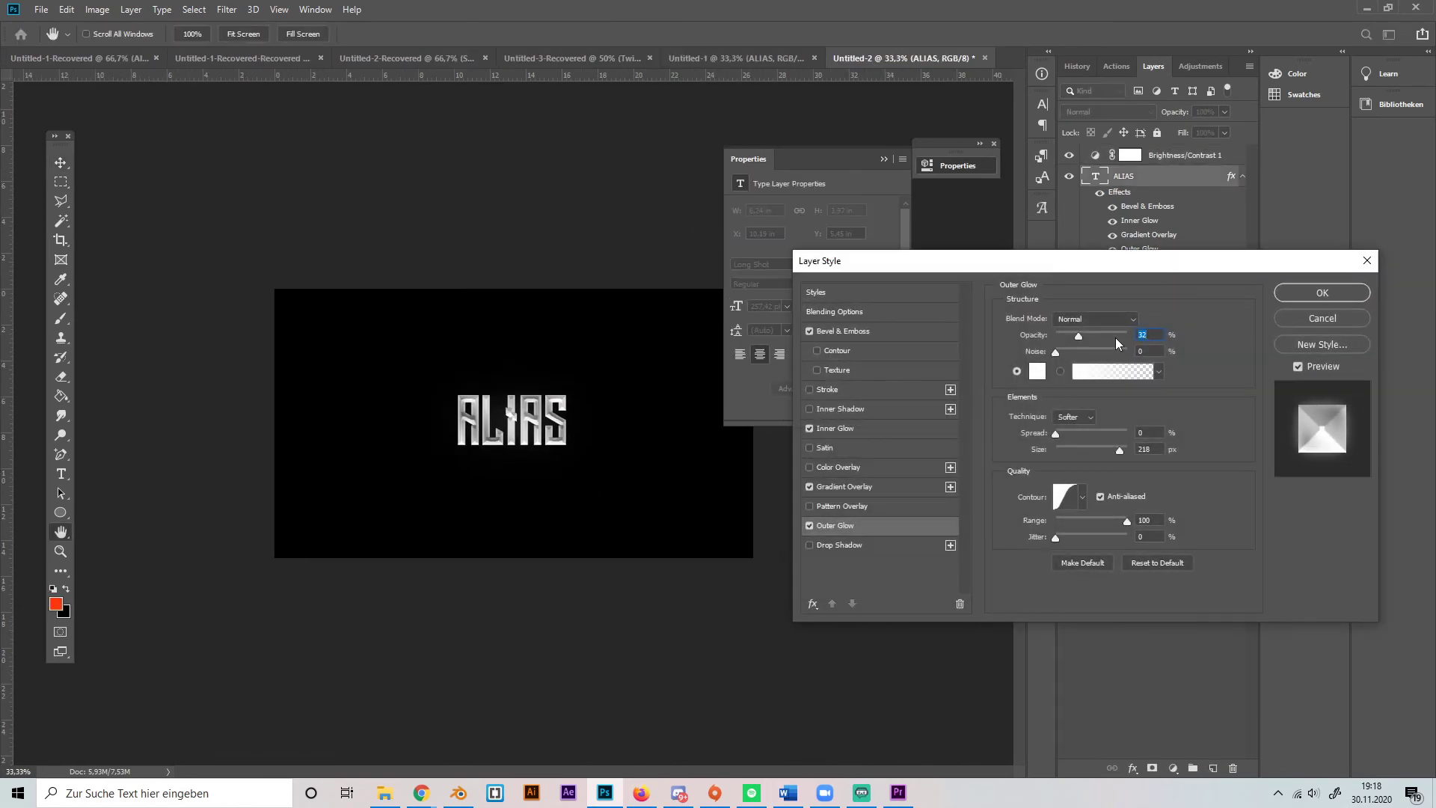
pyautogui.moveTo(1077, 335); pyautogui.dragTo(1112, 335)
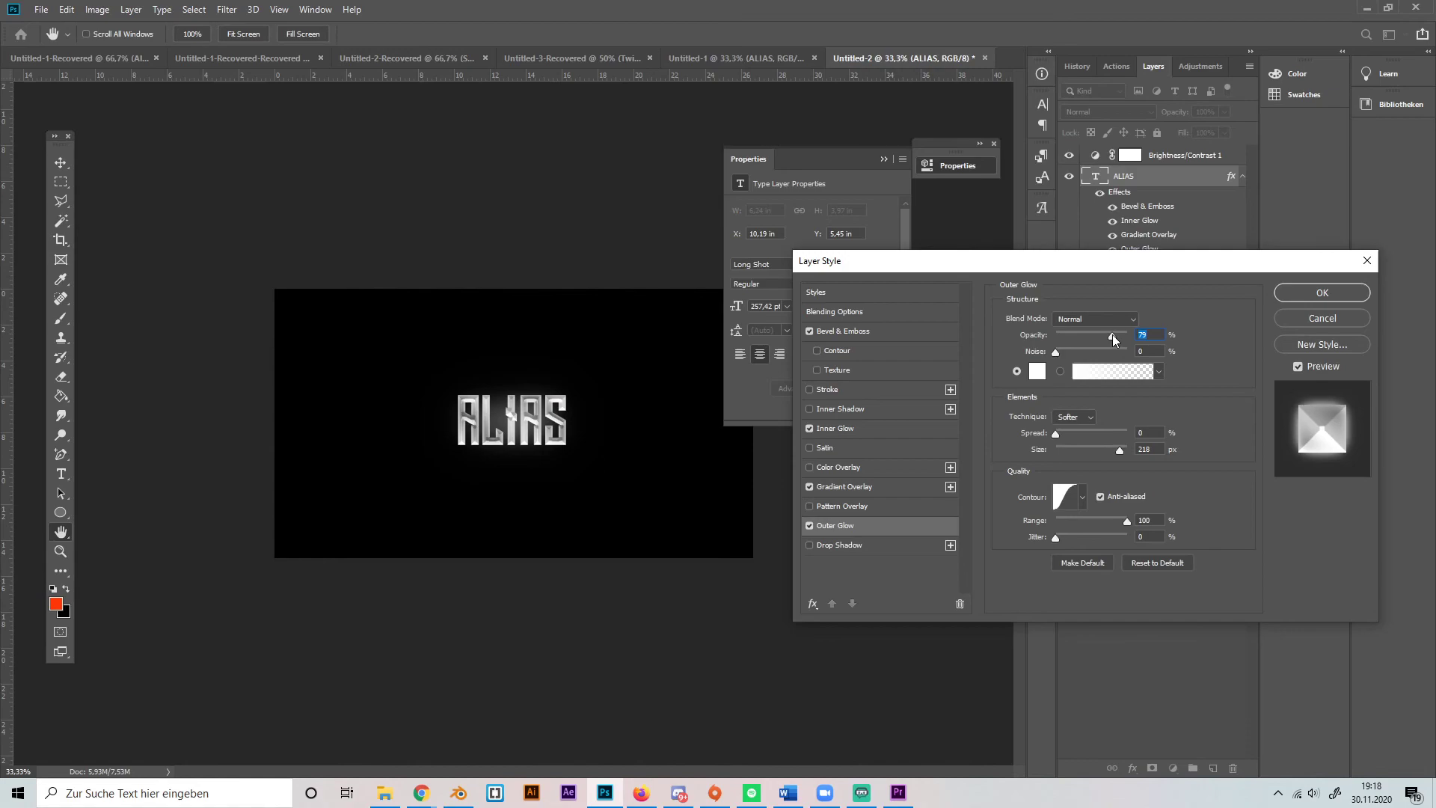
pyautogui.click(1322, 293)
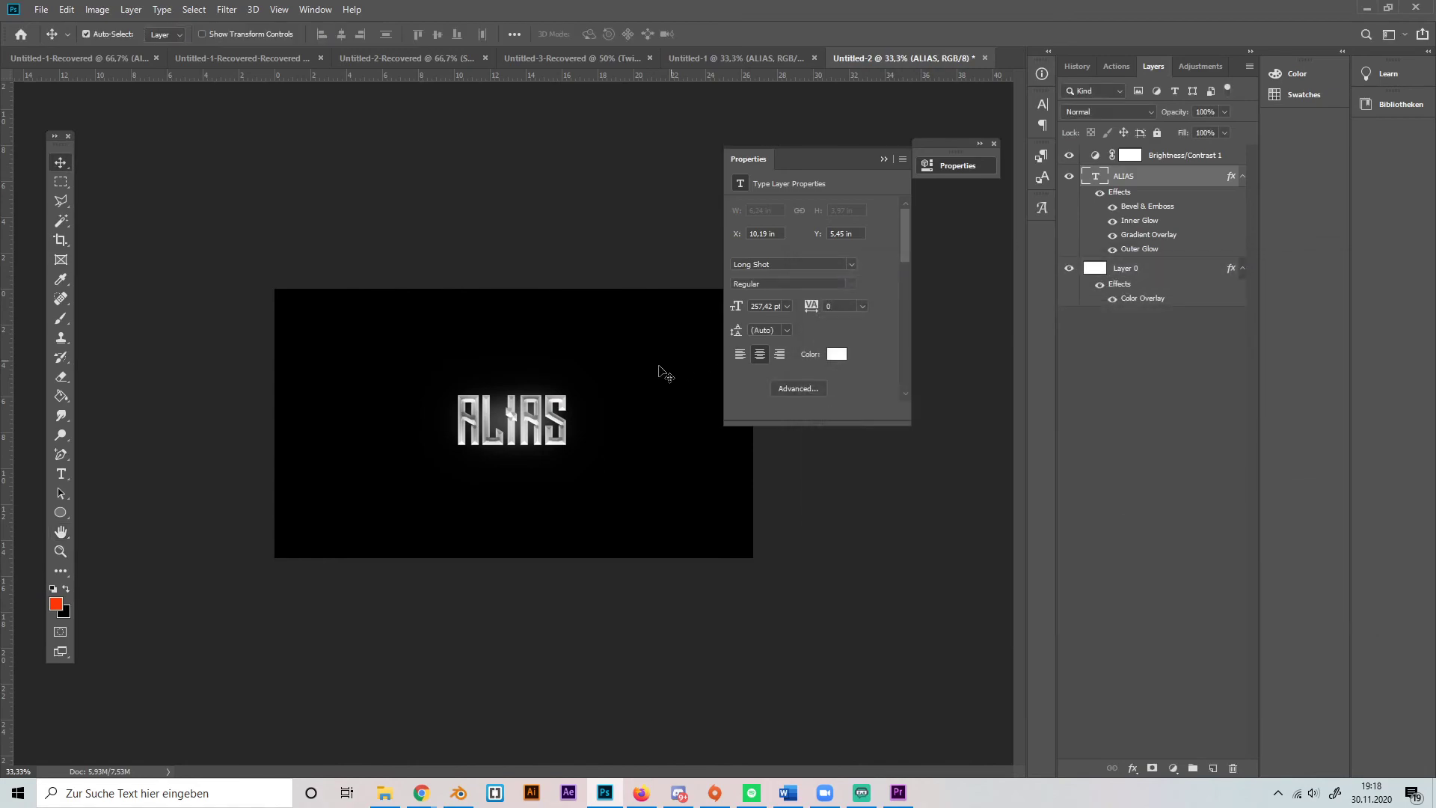
pyautogui.hotkey('ctrl', '+')
pyautogui.hotkey('ctrl', '+')
pyautogui.hotkey('ctrl', '+')
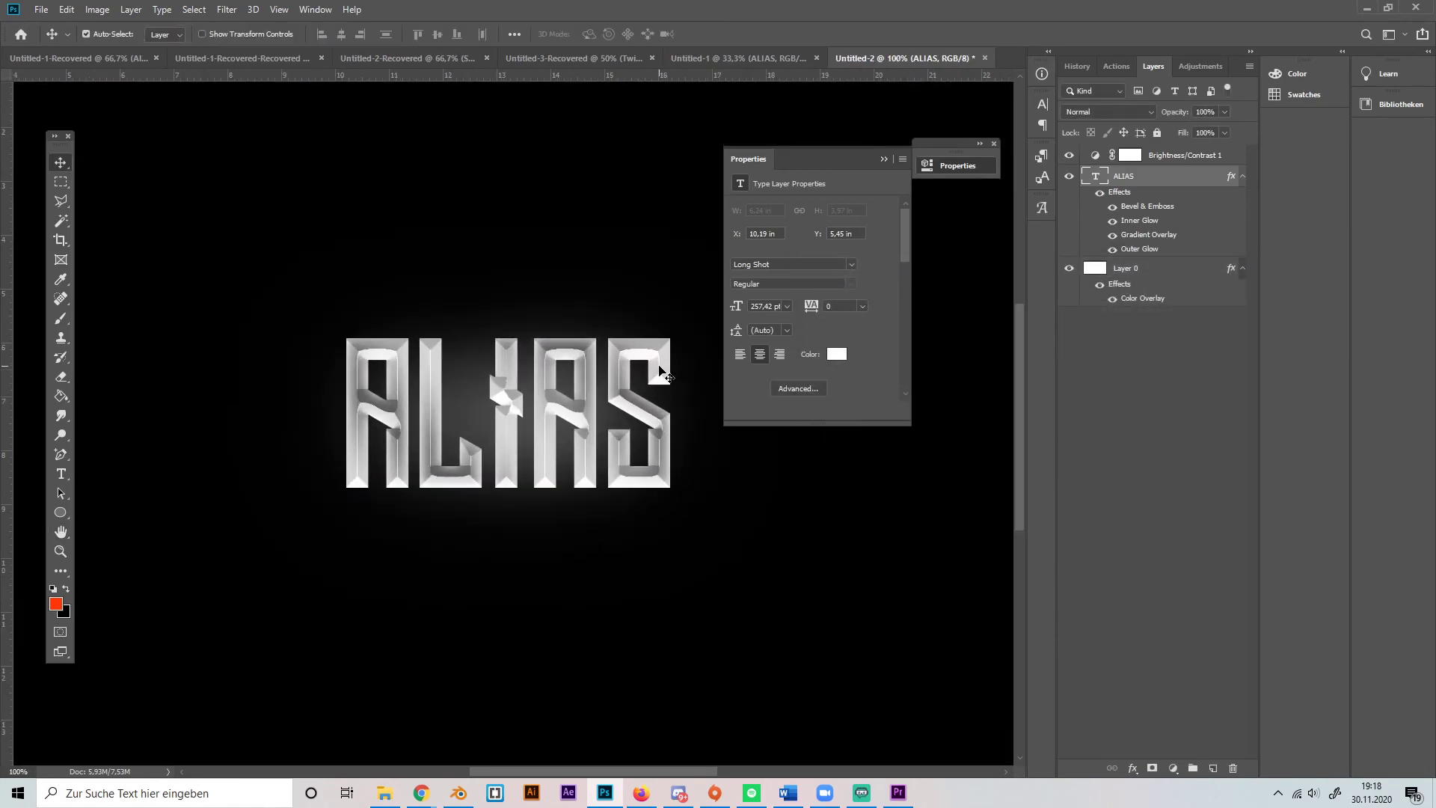